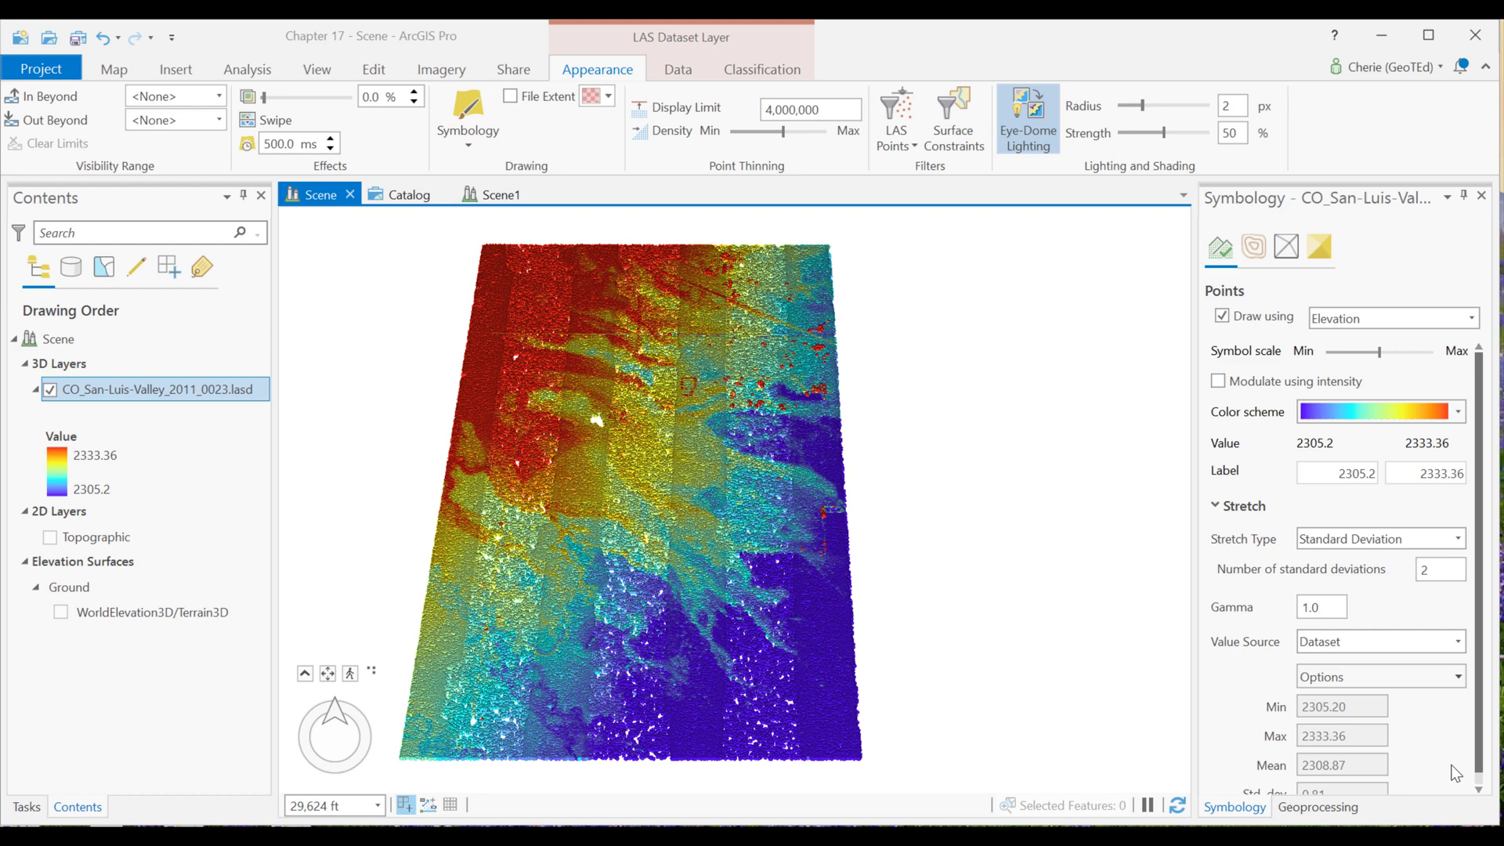
Review the LAS Filter classification codes in the properties of the CO_San-Luis-Valley_2011_0023.lasd layer.
right_click(123, 388)
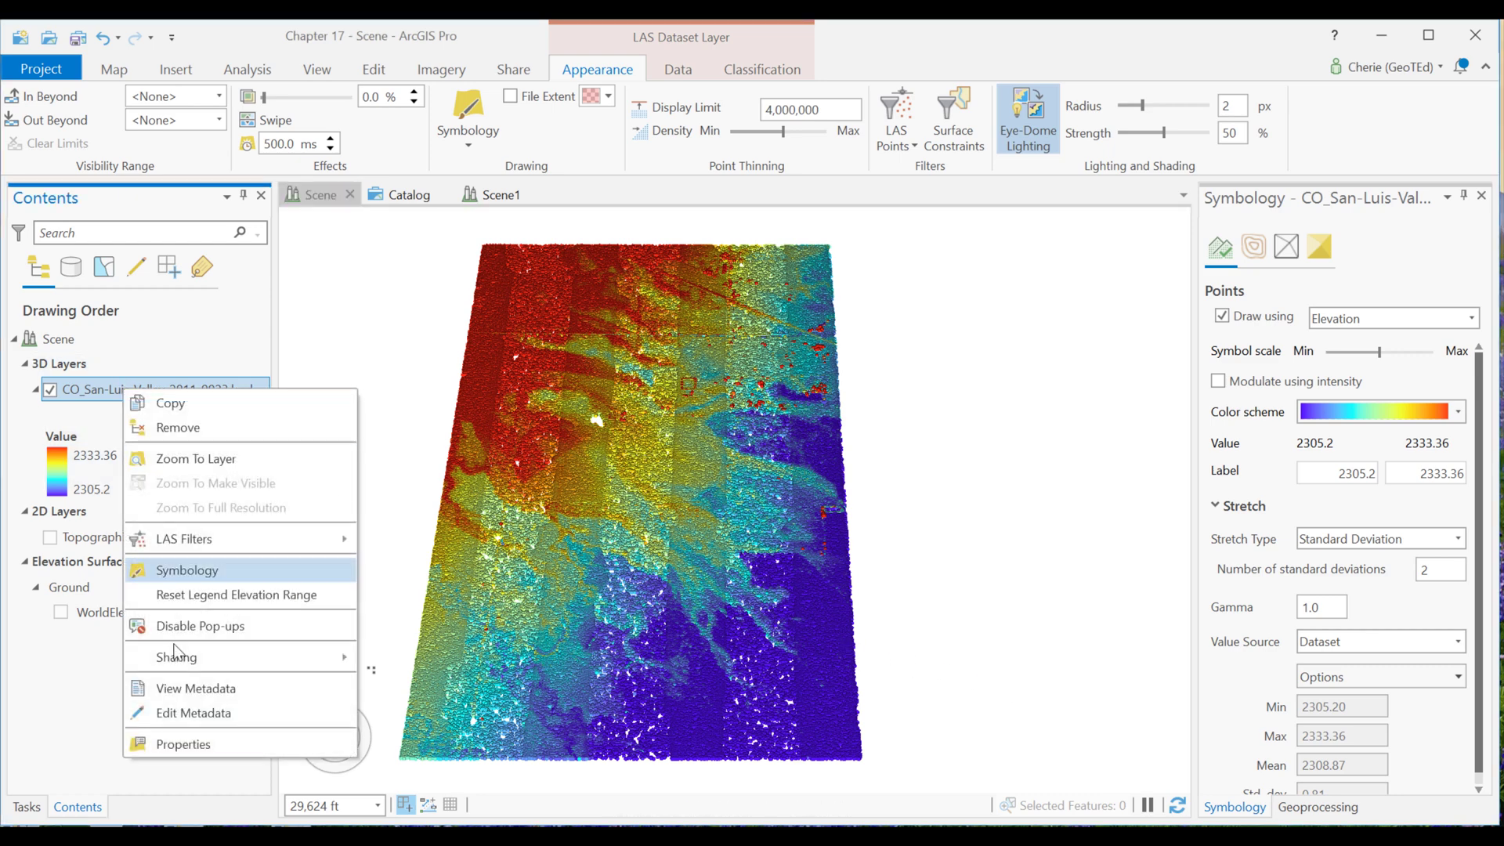
left_click(171, 741)
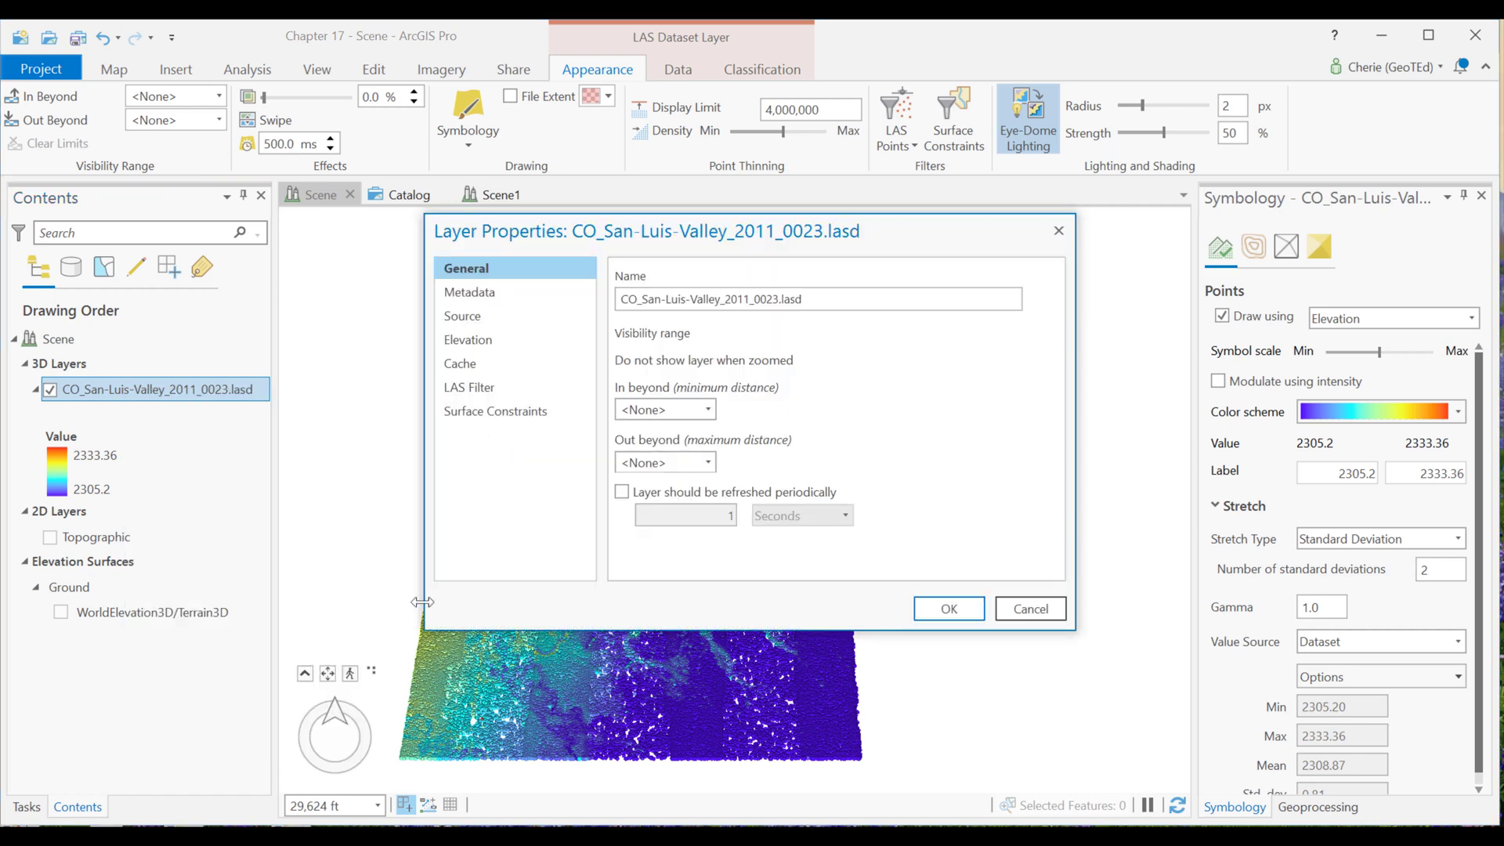
left_click(480, 387)
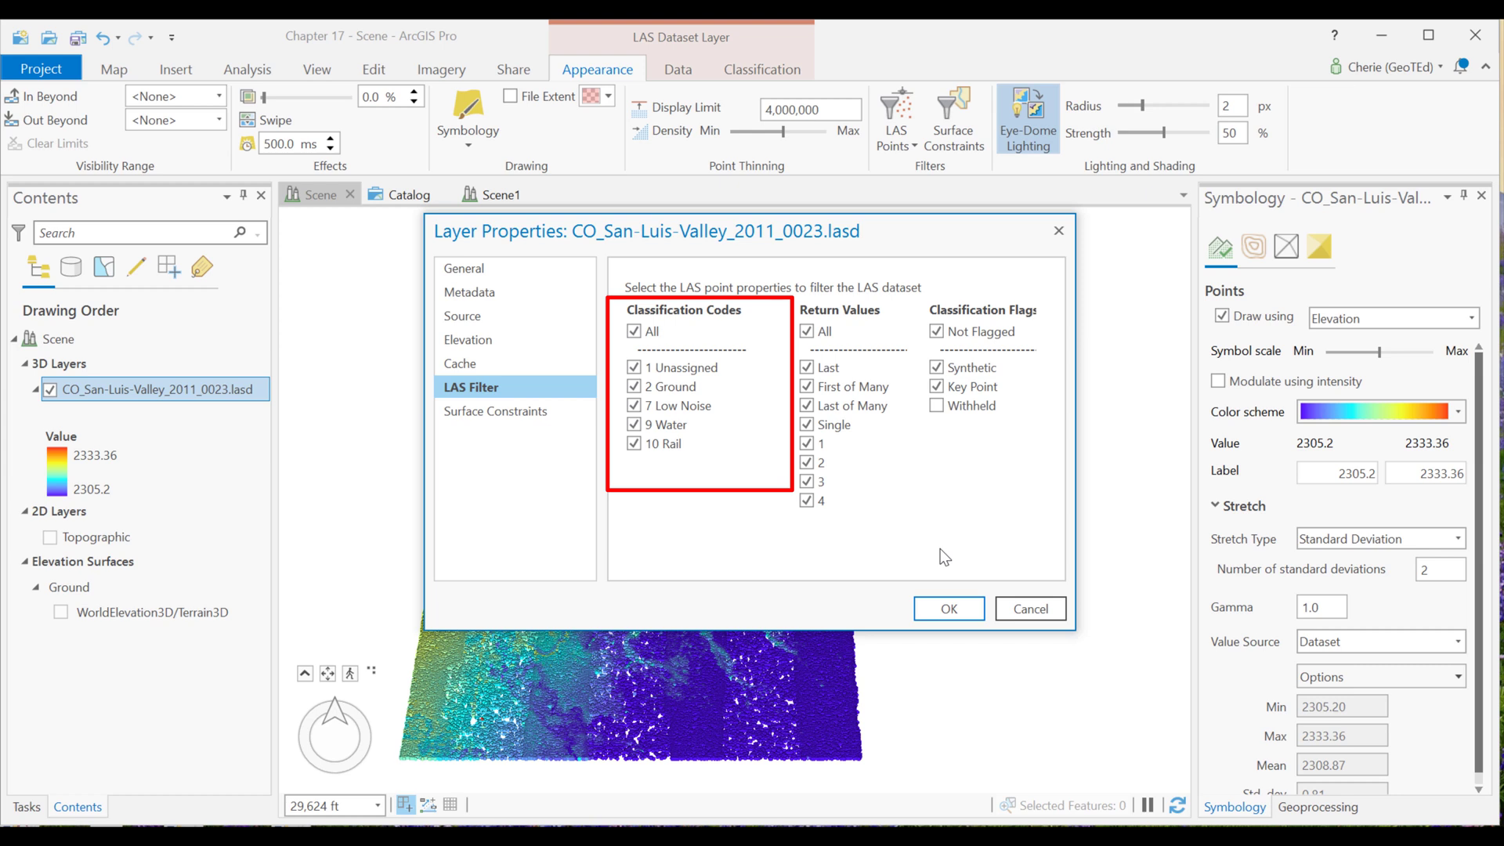
left_click(944, 607)
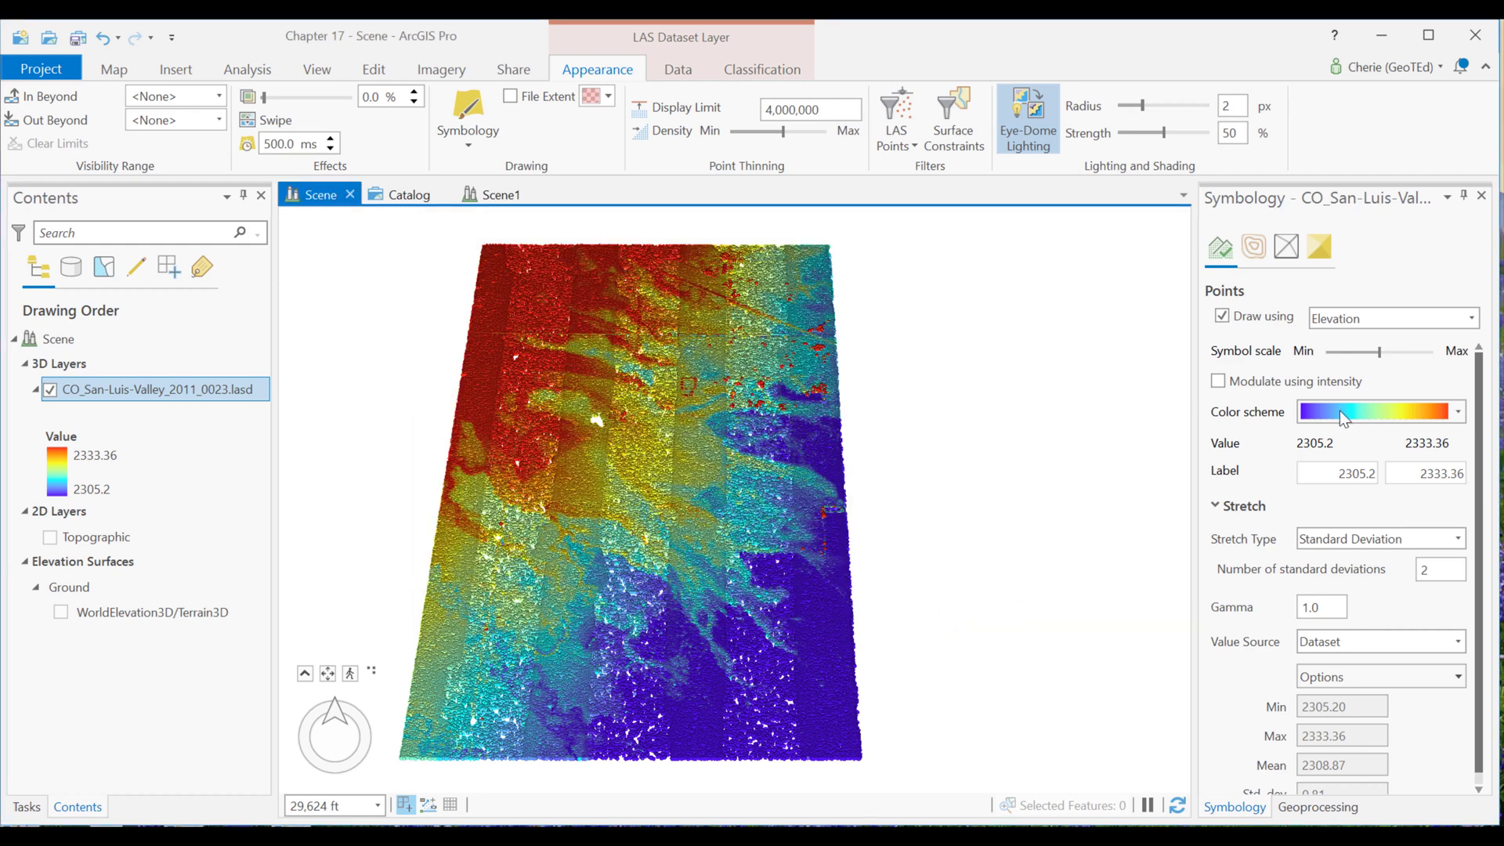
Symbolize the LAS dataset's points by Classification.
left_click(1473, 318)
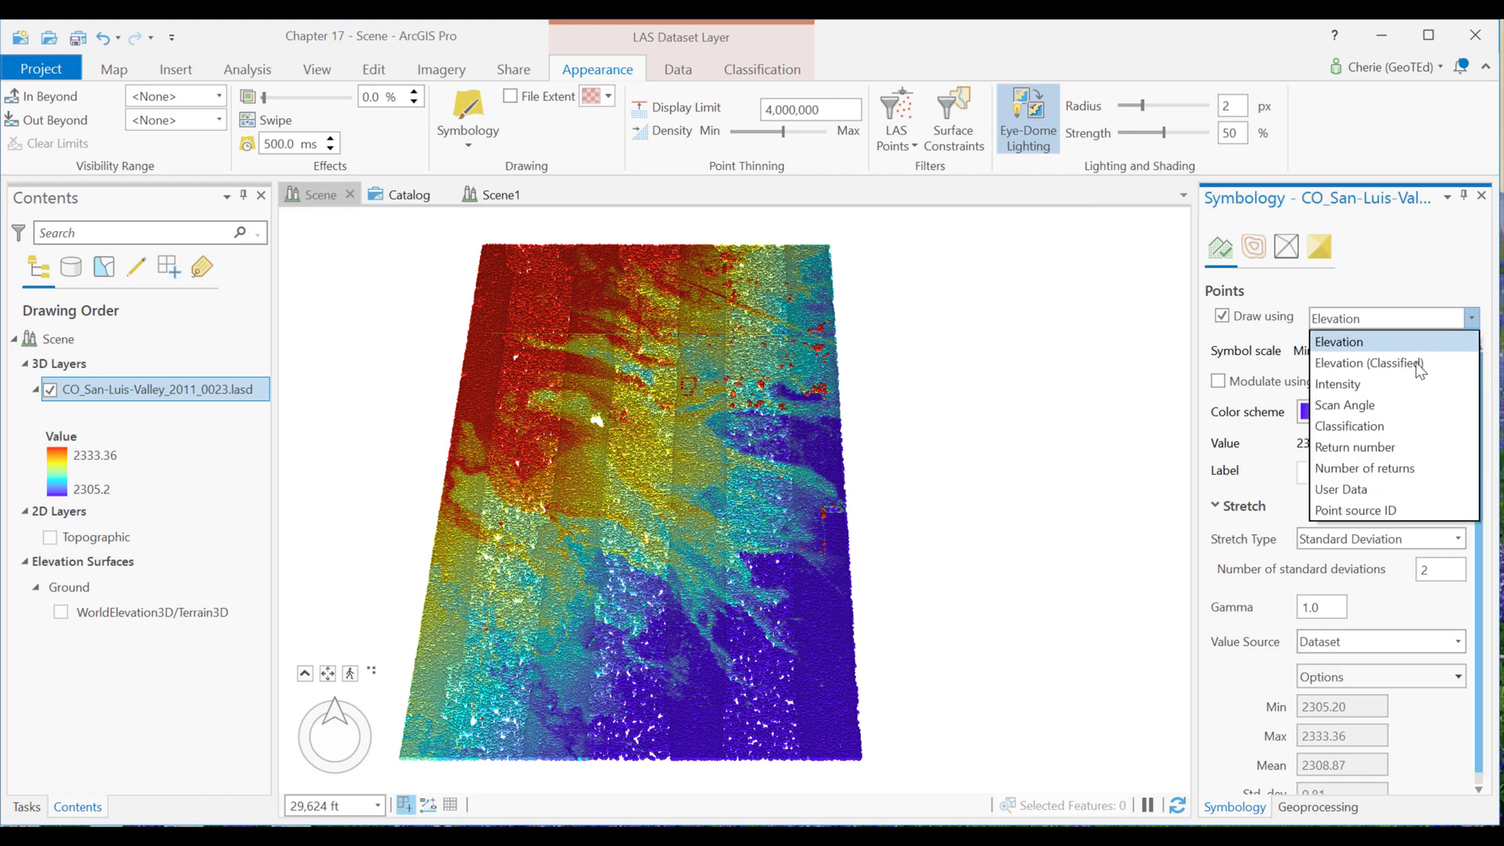
left_click(1376, 430)
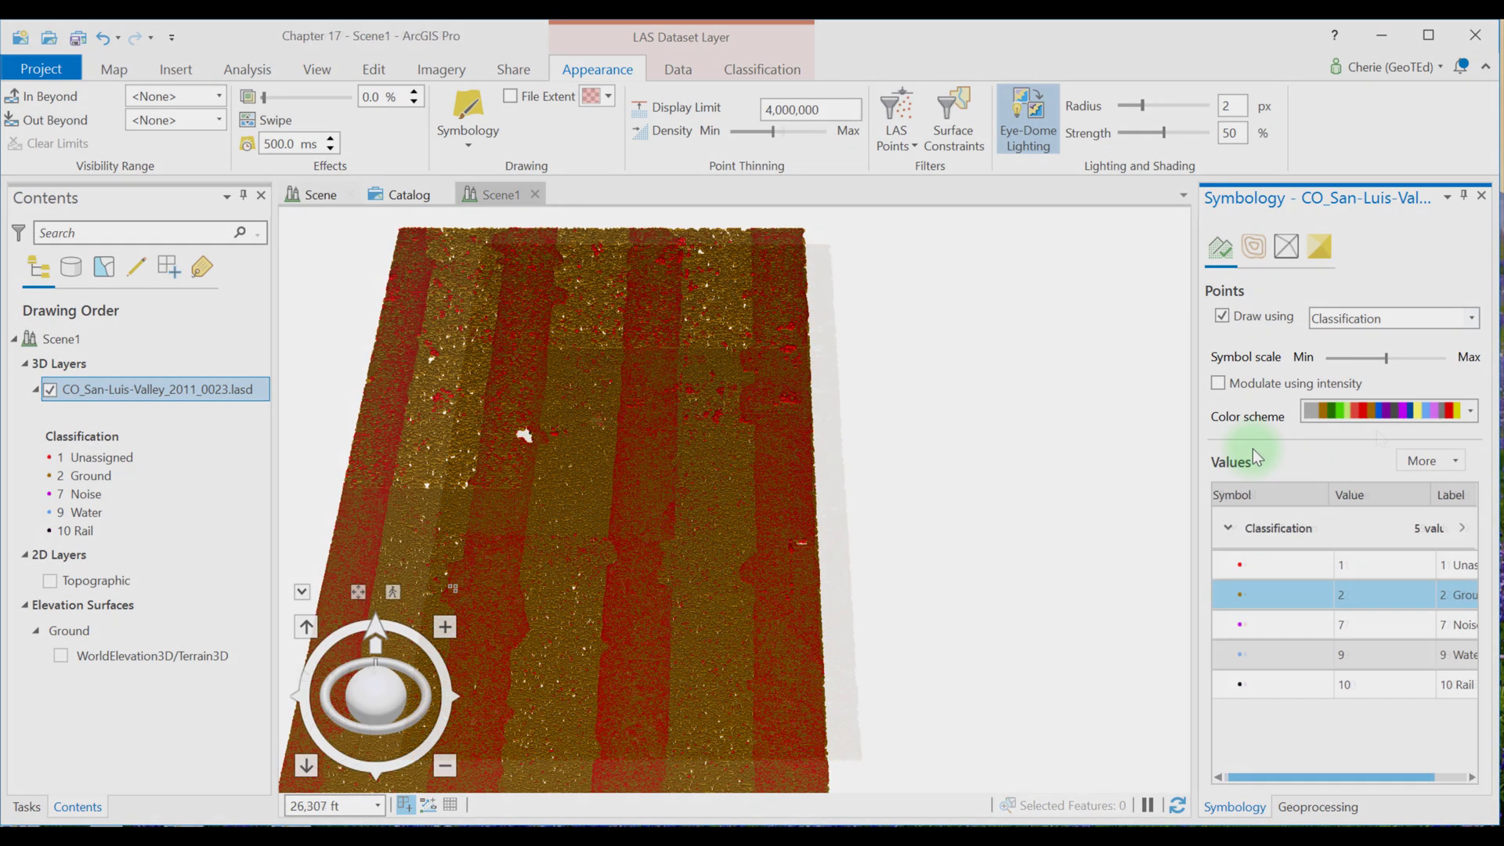
left_click(1253, 448)
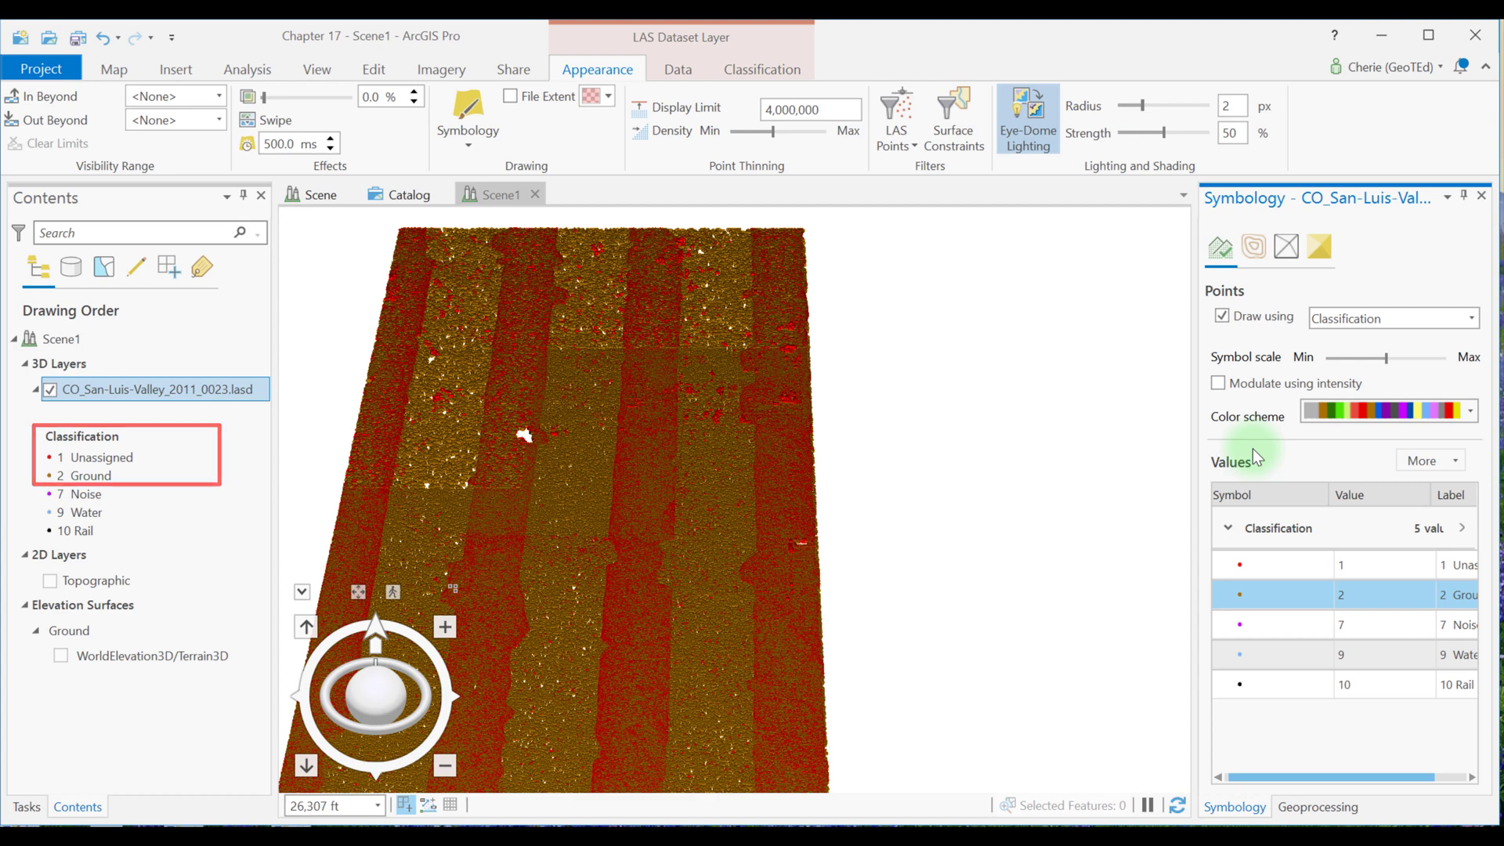
Create an auto-completed profile through the cluster of unassigned points northwest of the white gap, and close it after viewing.
left_click_drag(487, 437, 581, 468)
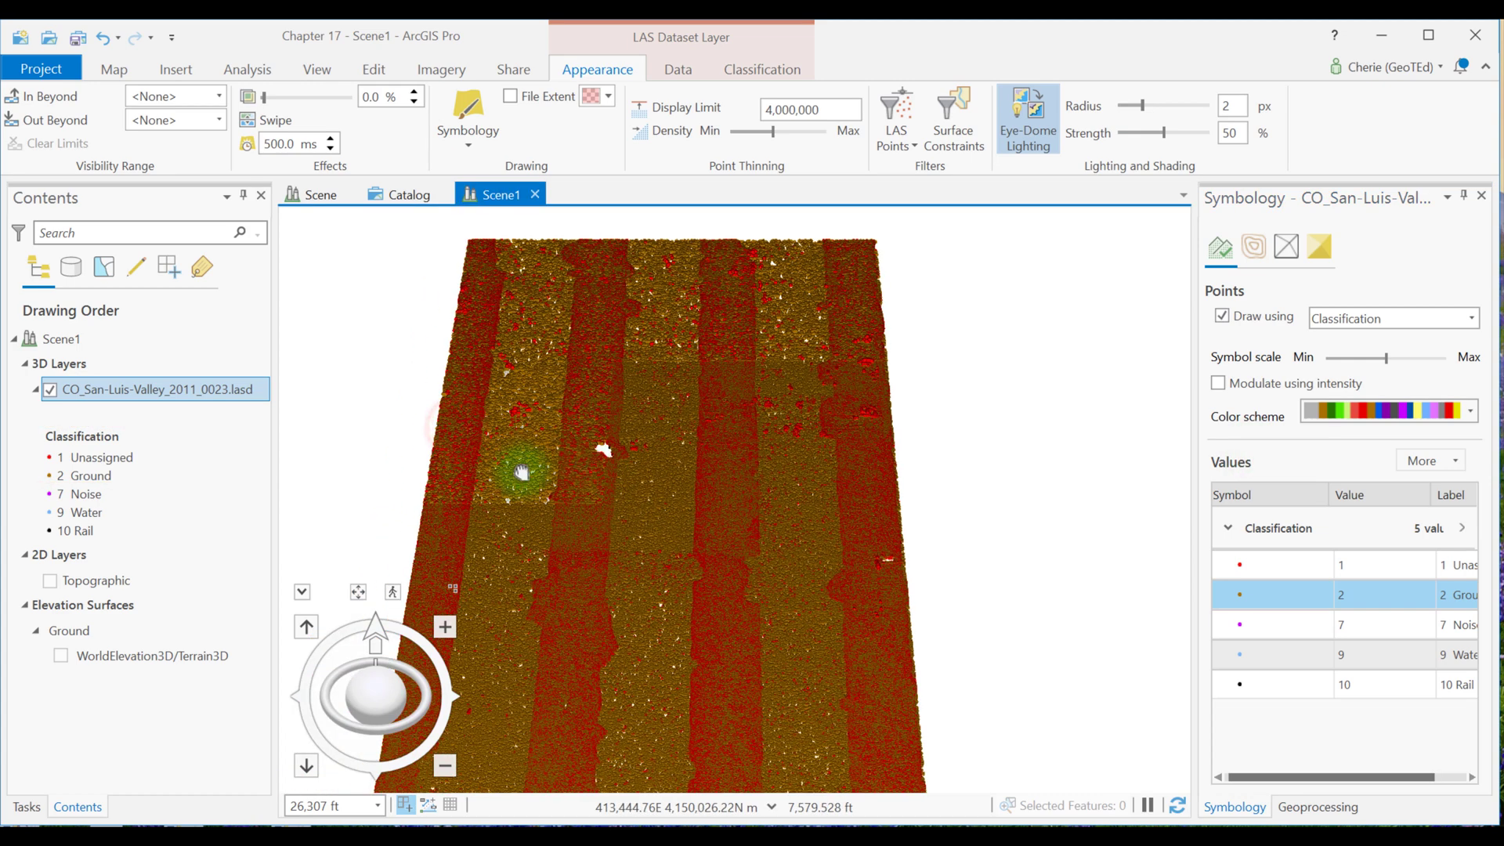
scroll(537, 510, "up", 5)
left_click_drag(533, 413, 637, 637)
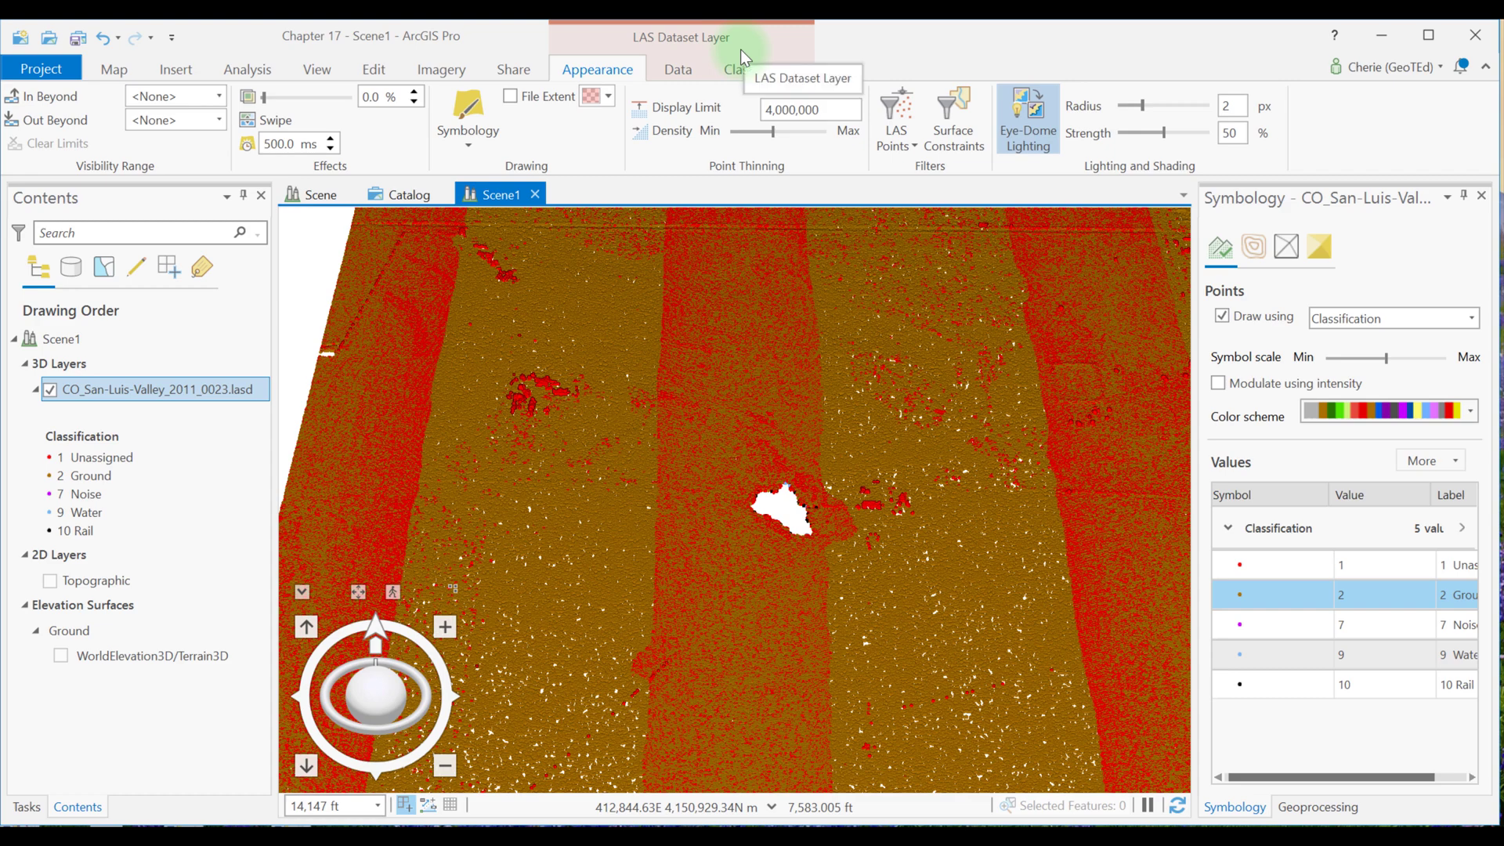
left_click(754, 72)
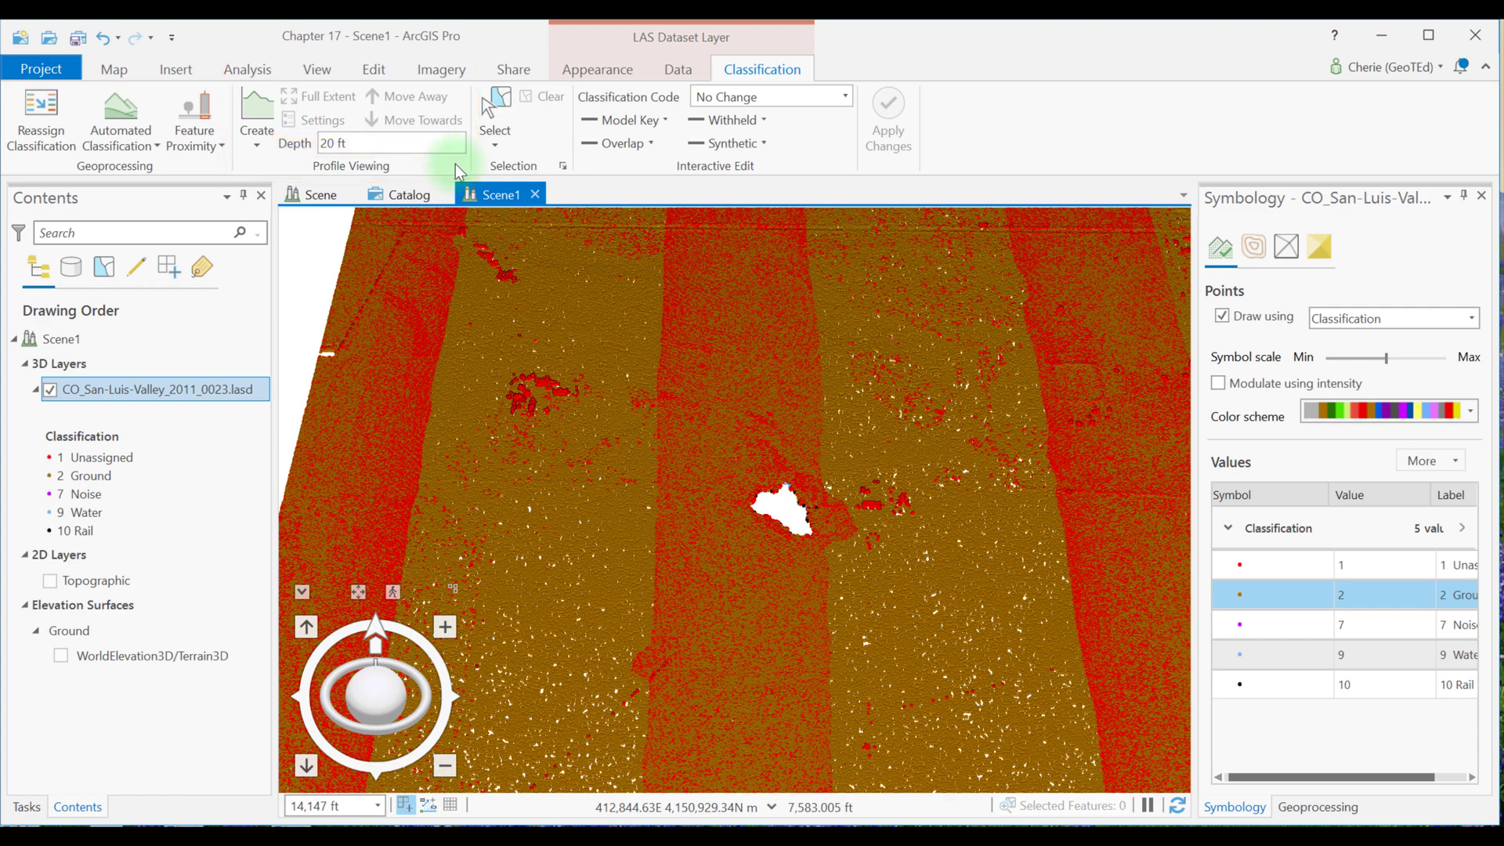
left_click(257, 145)
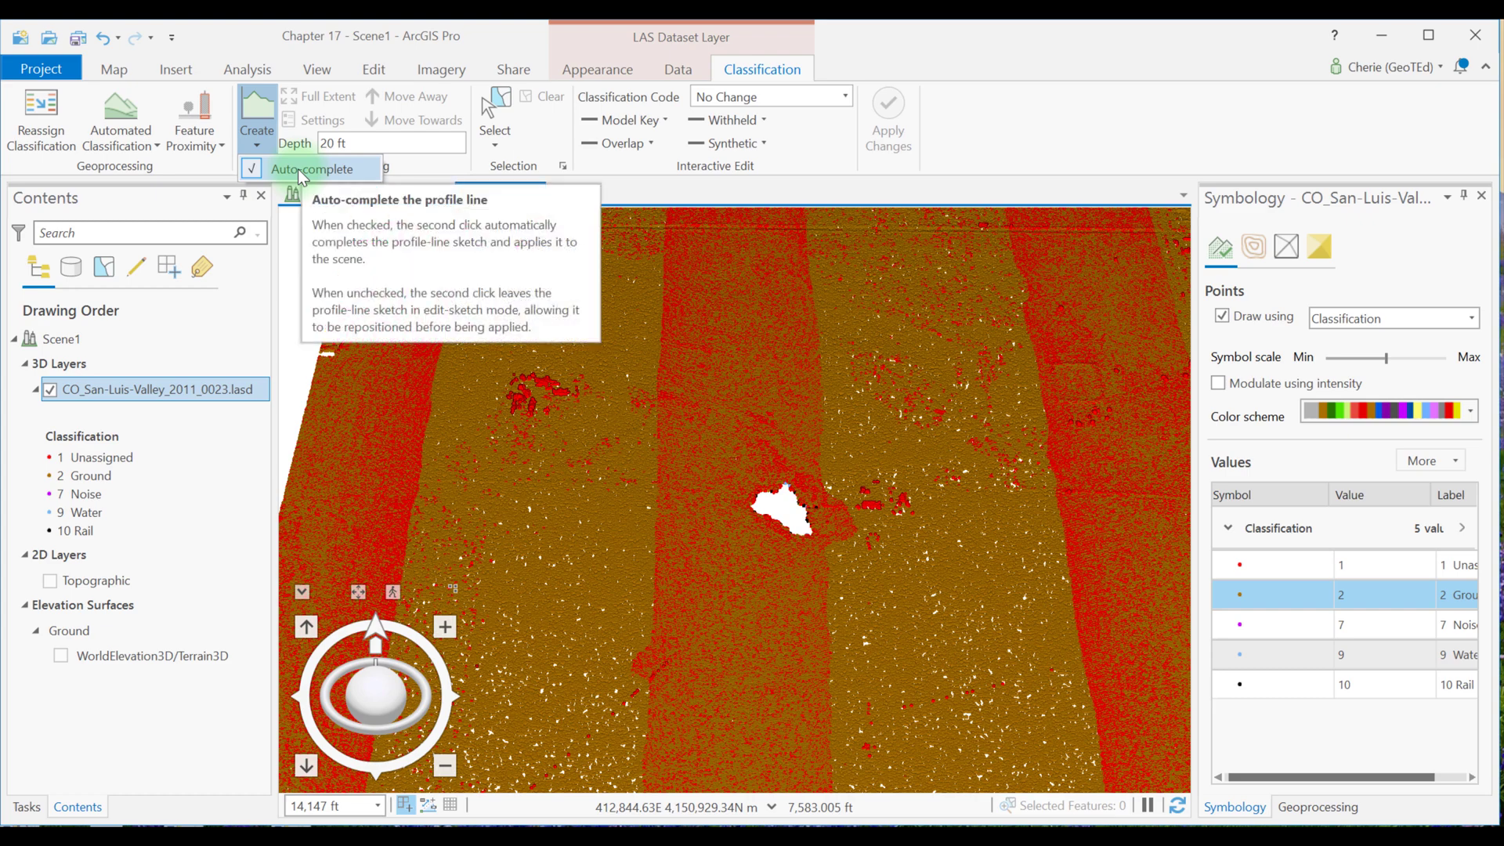
left_click(260, 114)
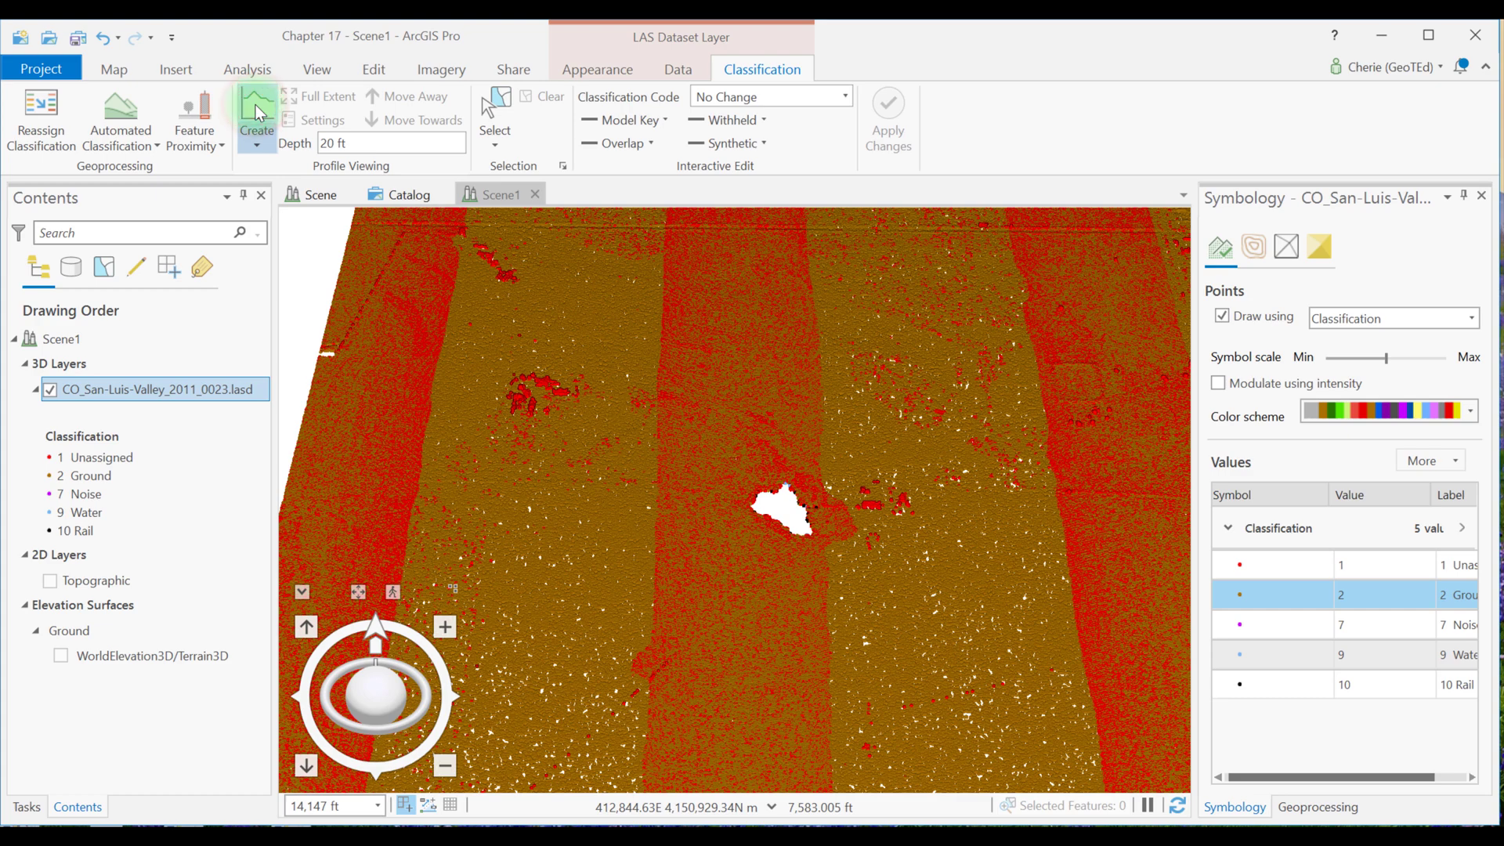
left_click(506, 405)
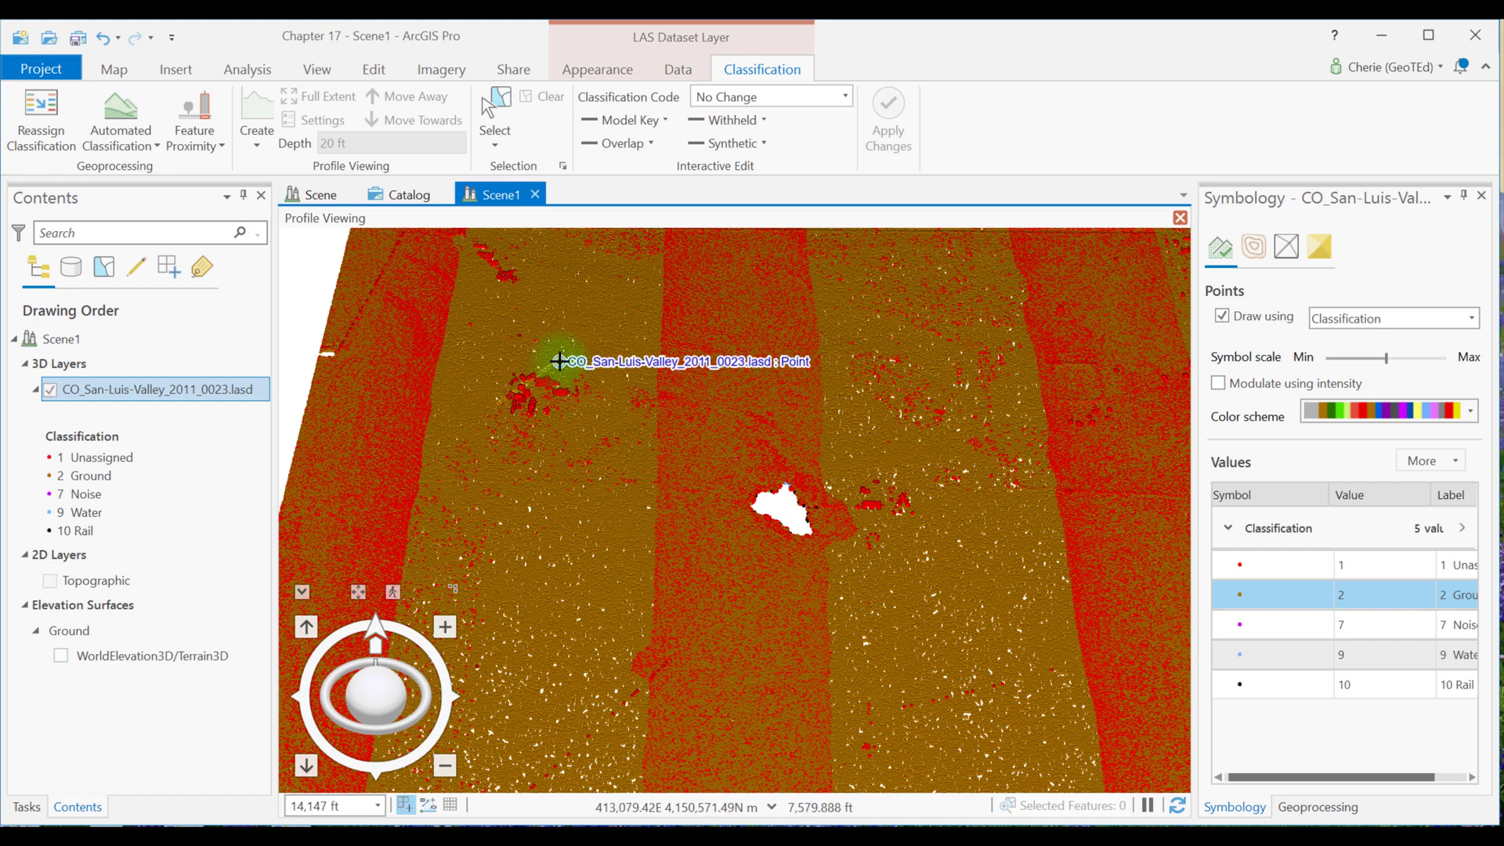
left_click(560, 361)
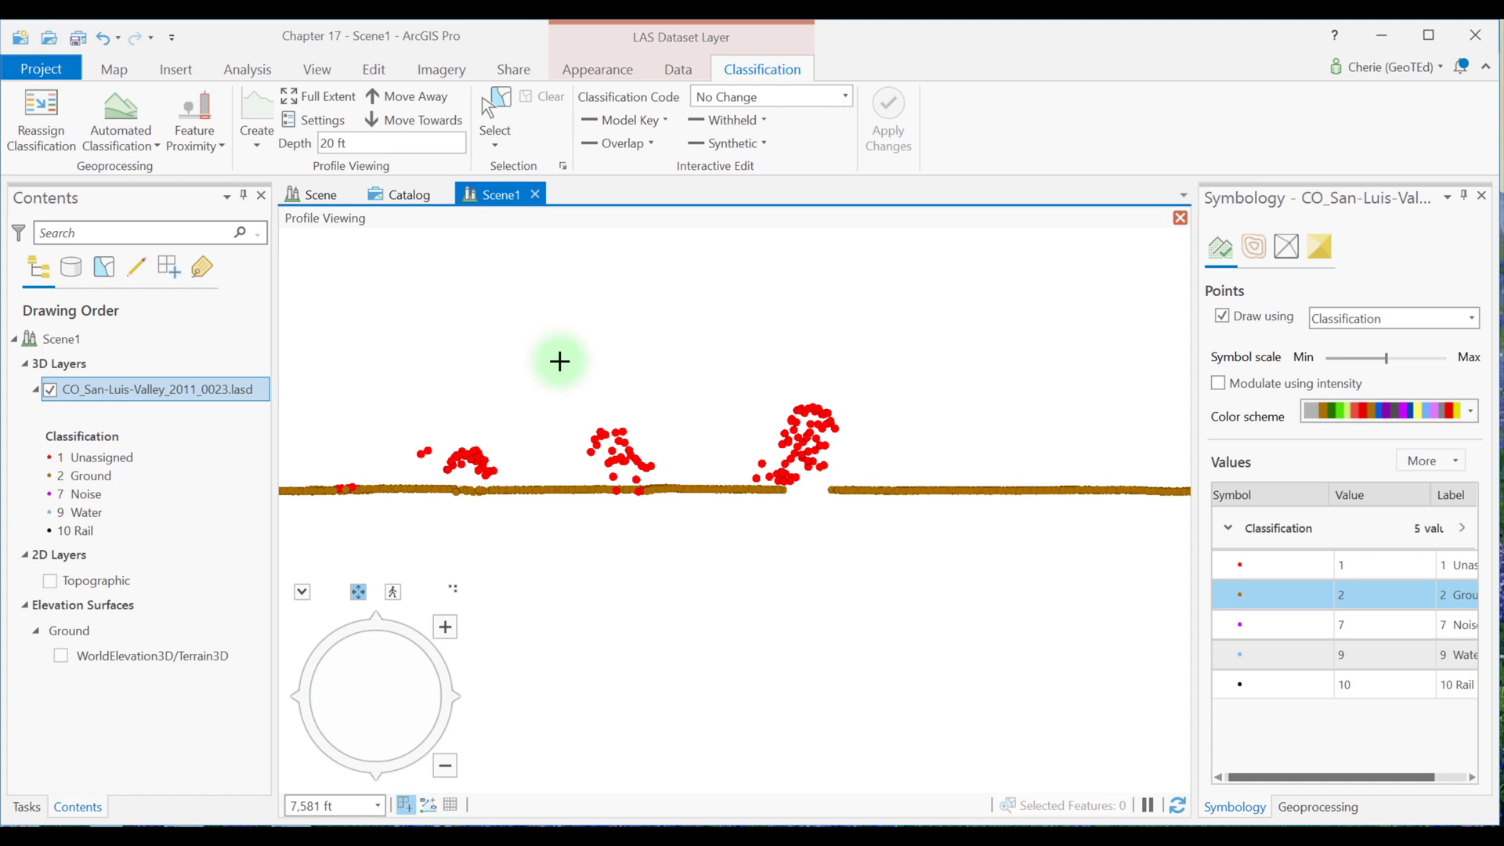
left_click(1181, 220)
Create another profile through the same unassigned cluster, inspect its raised points along the ground line, and close the profile.
left_click(255, 113)
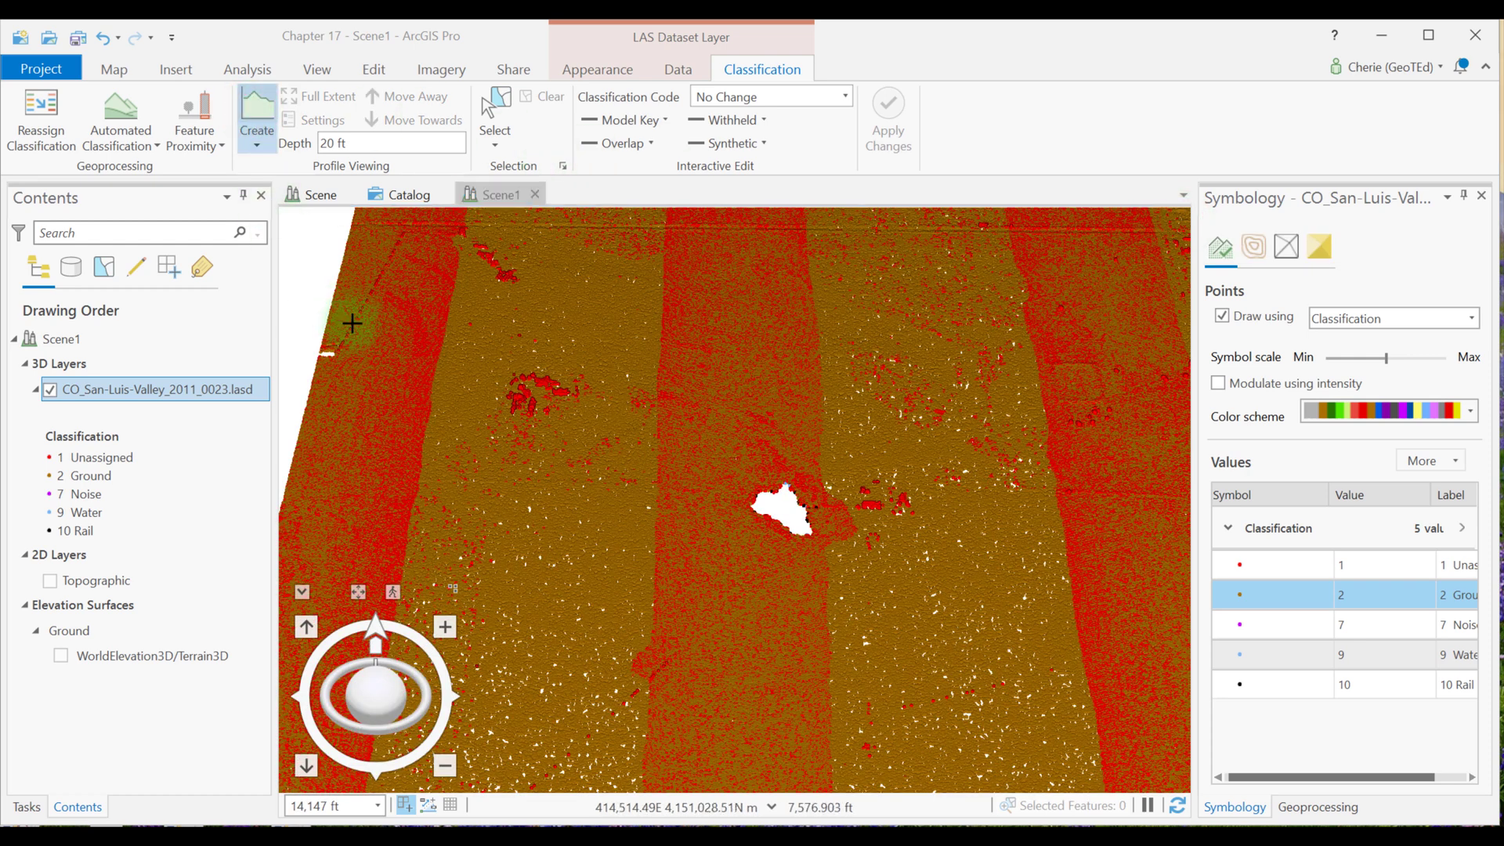
left_click(523, 397)
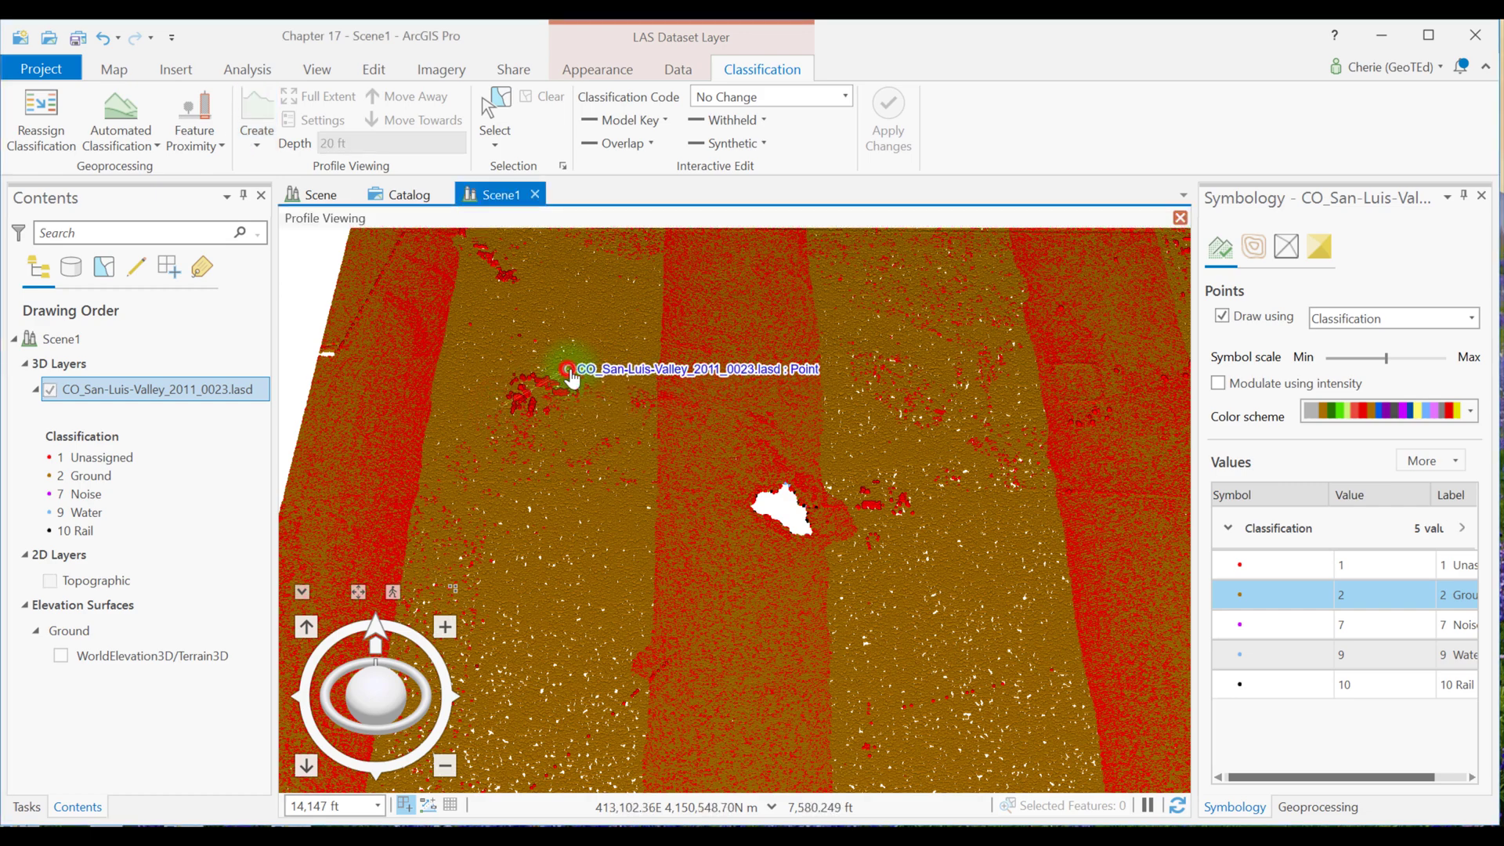
left_click(567, 369)
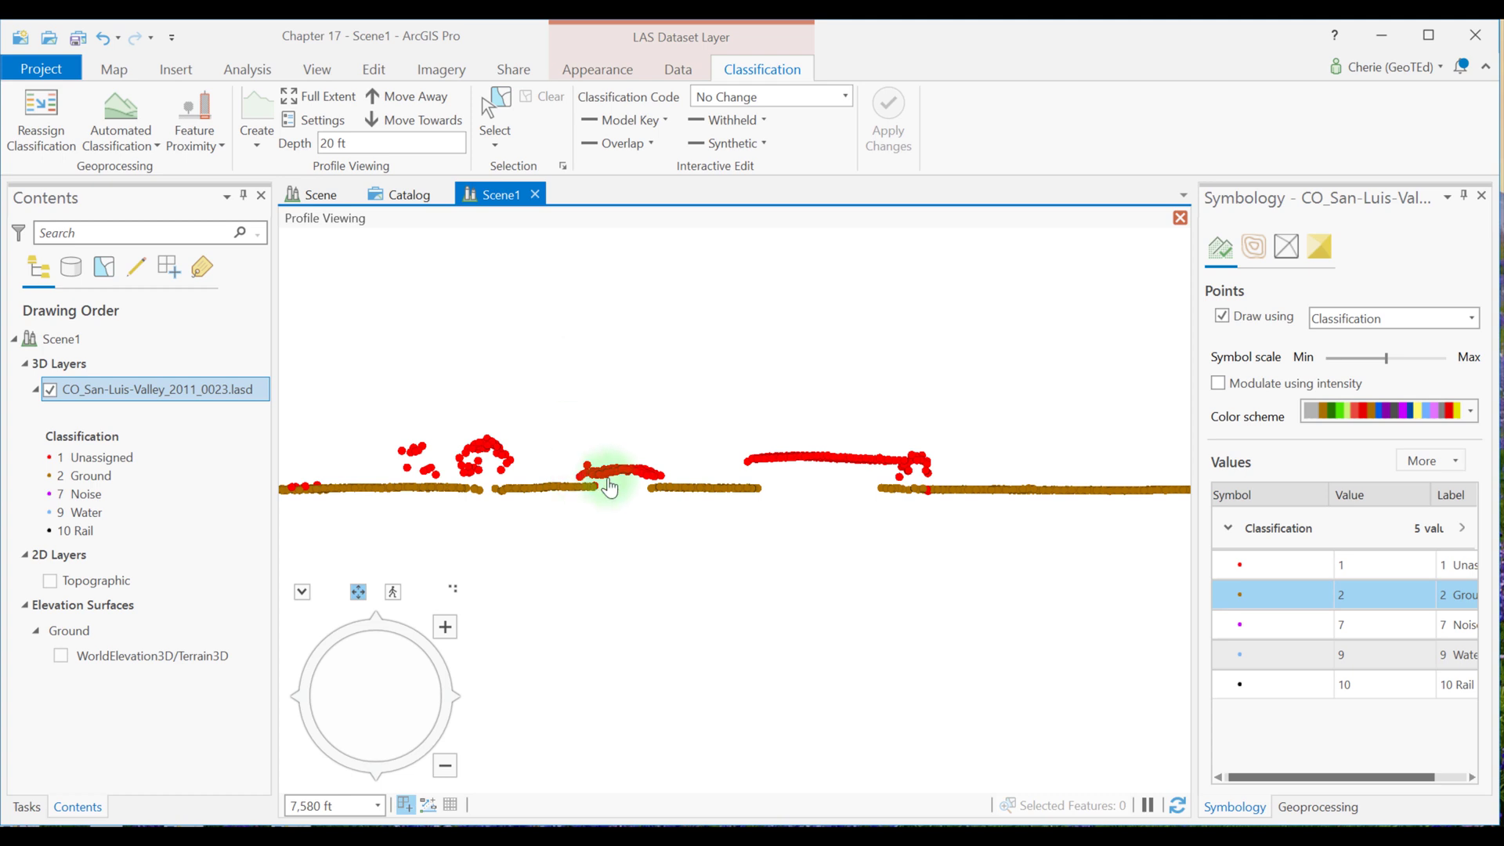
scroll(695, 506, "up", 2)
scroll(695, 510, "down", 1)
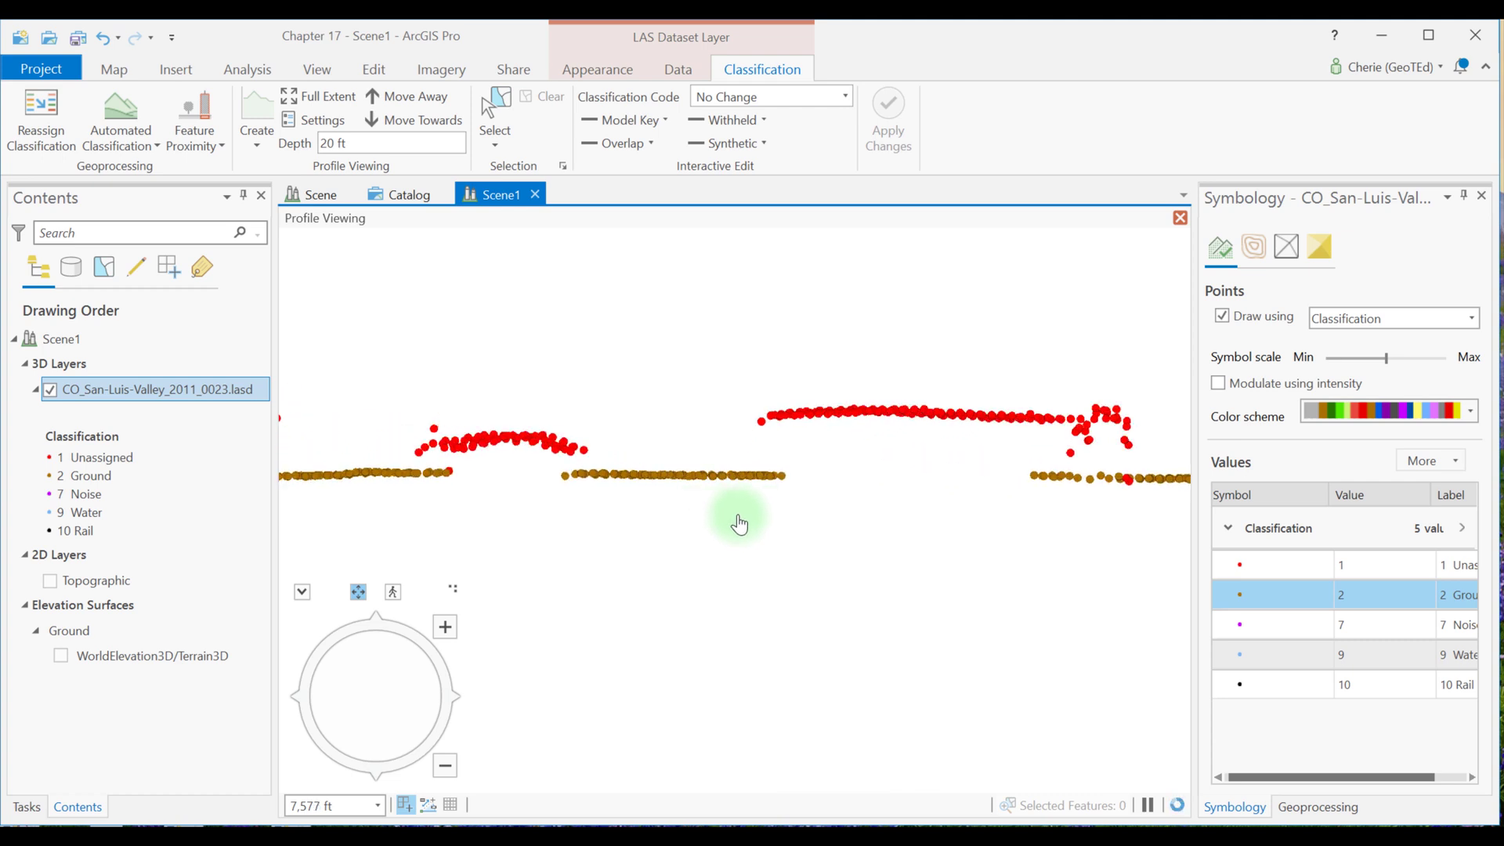
left_click_drag(822, 517, 616, 520)
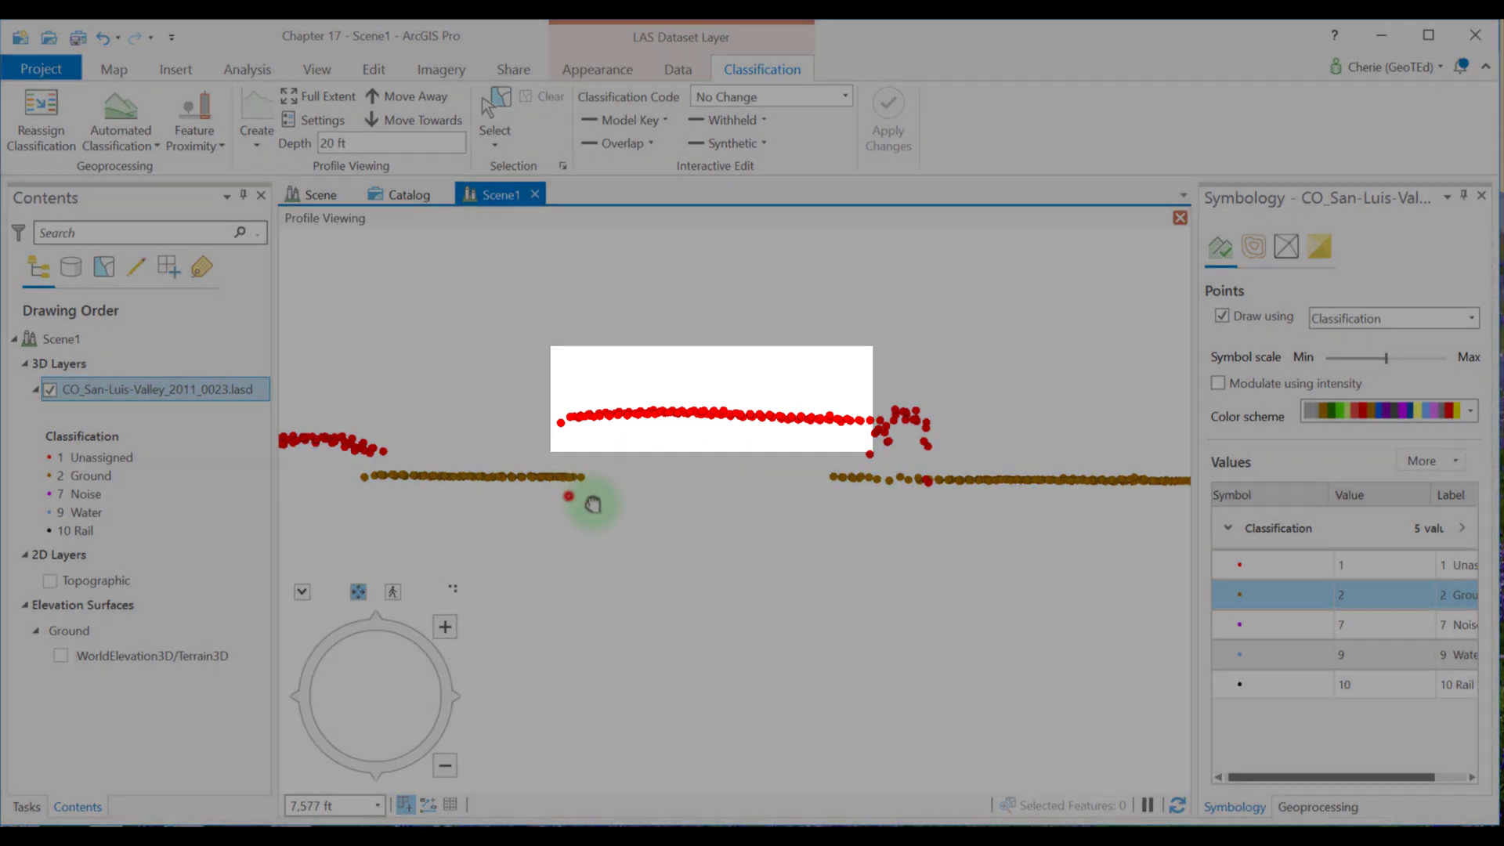
left_click_drag(589, 502, 1022, 505)
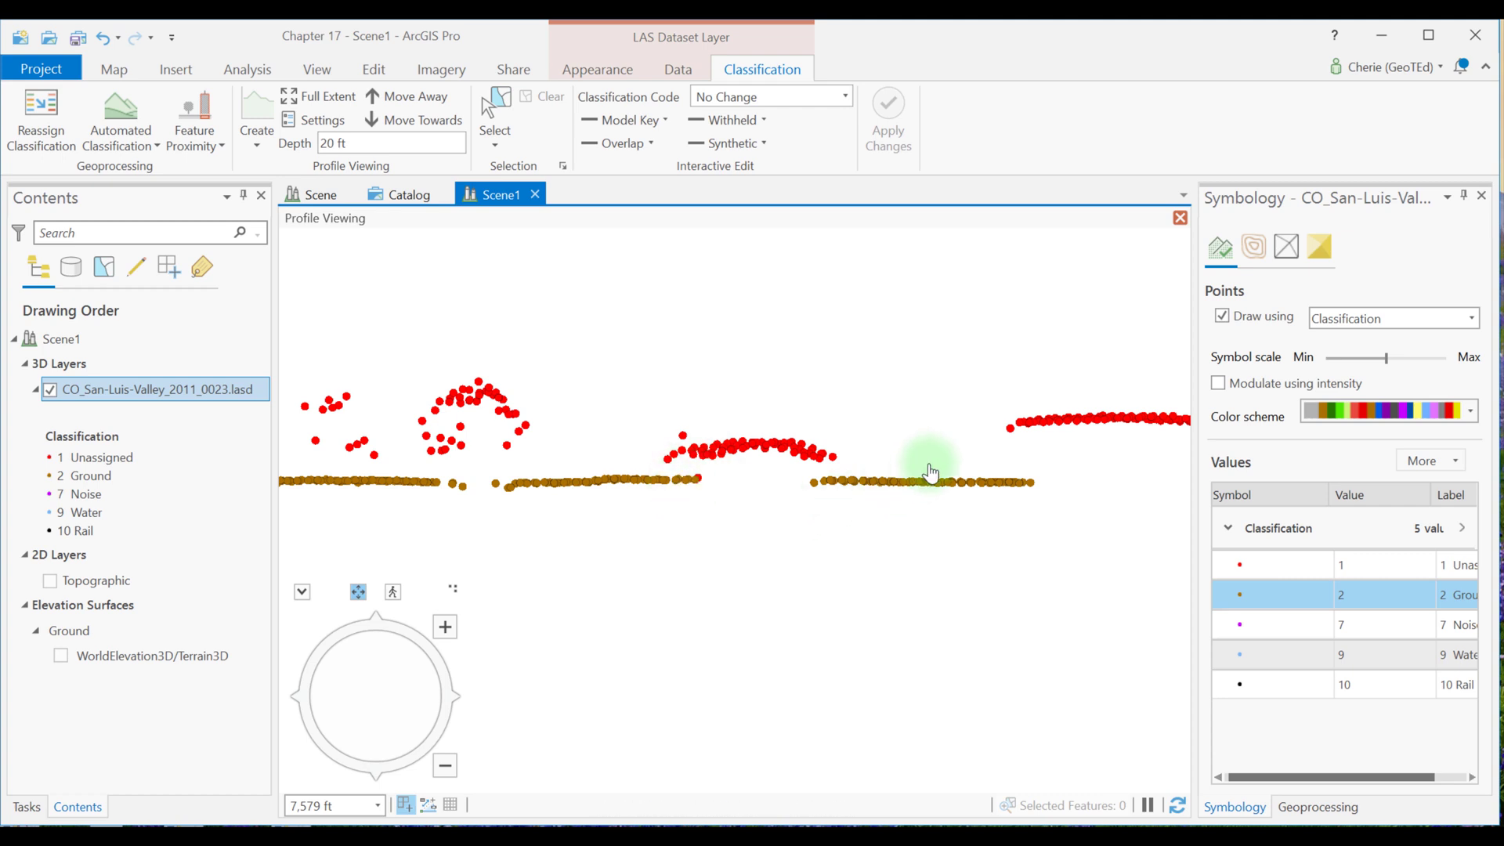
left_click(1180, 222)
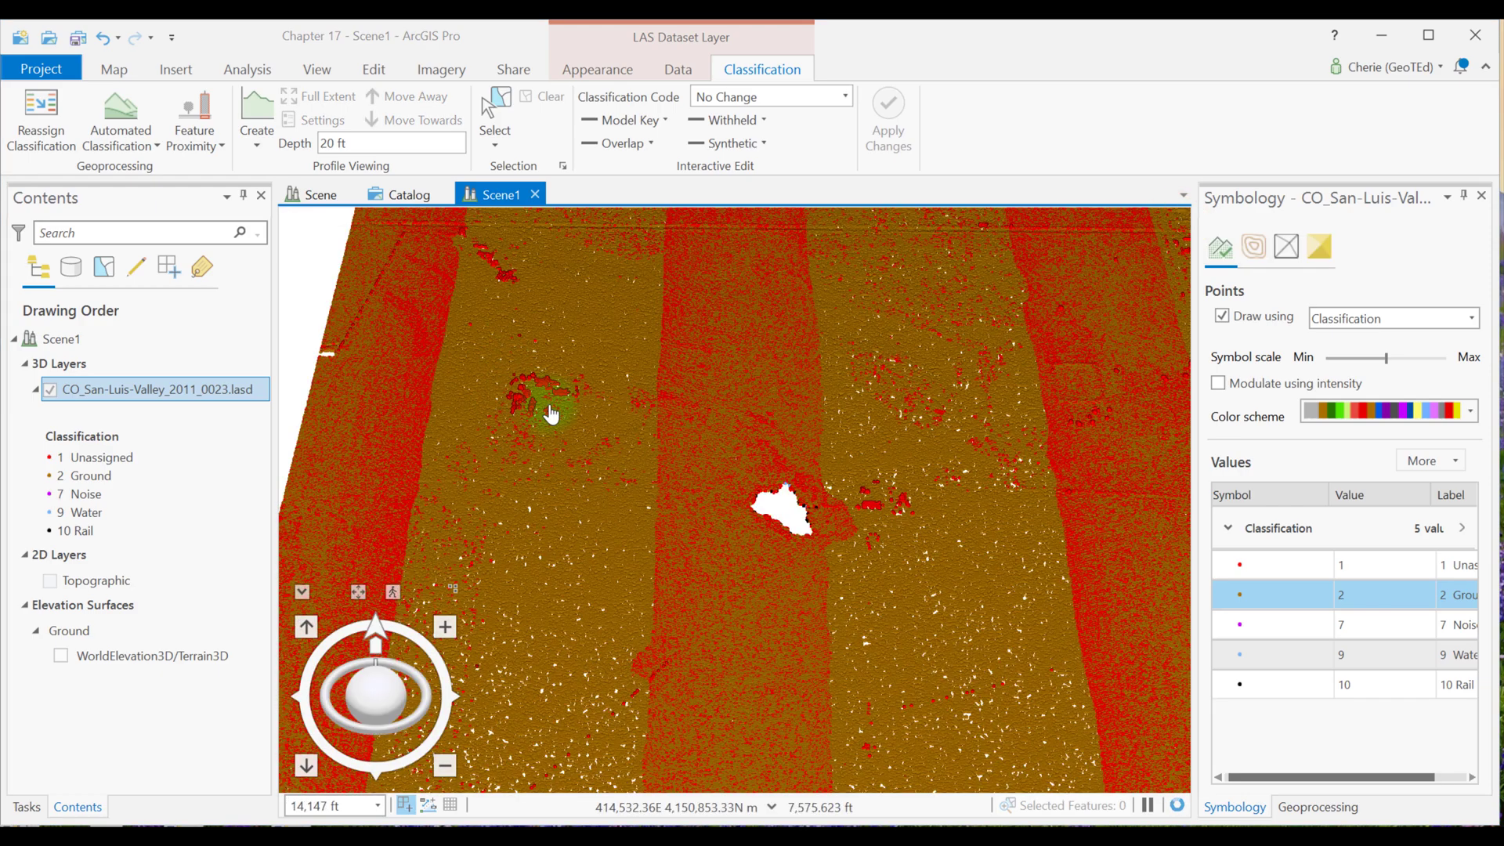
Examine the unassigned points up close around the rooftops, the trees and the open ground to the south.
scroll(640, 490, "up", 5)
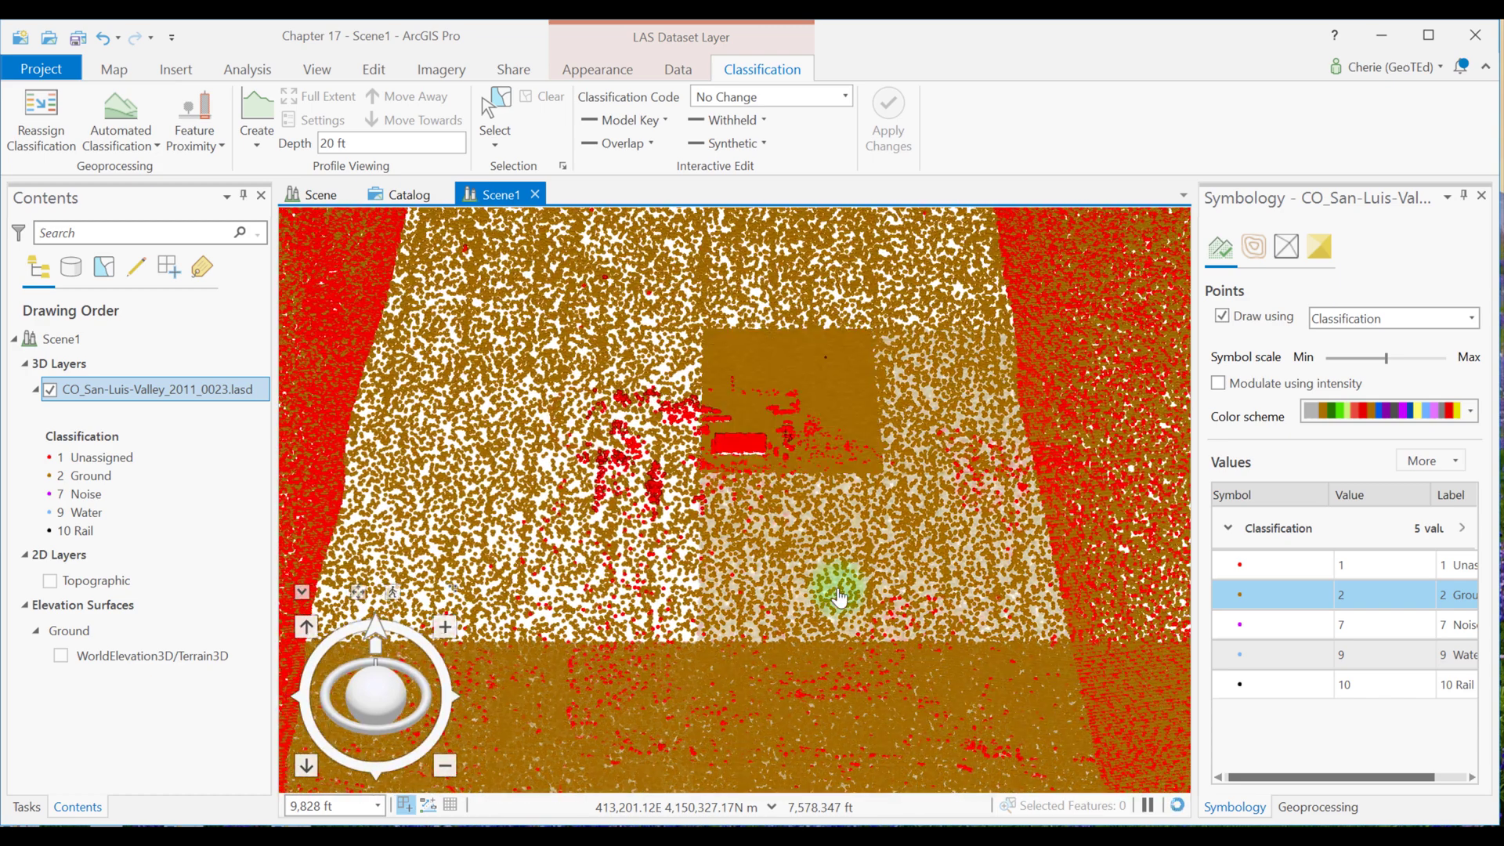
scroll(819, 592, "up", 2)
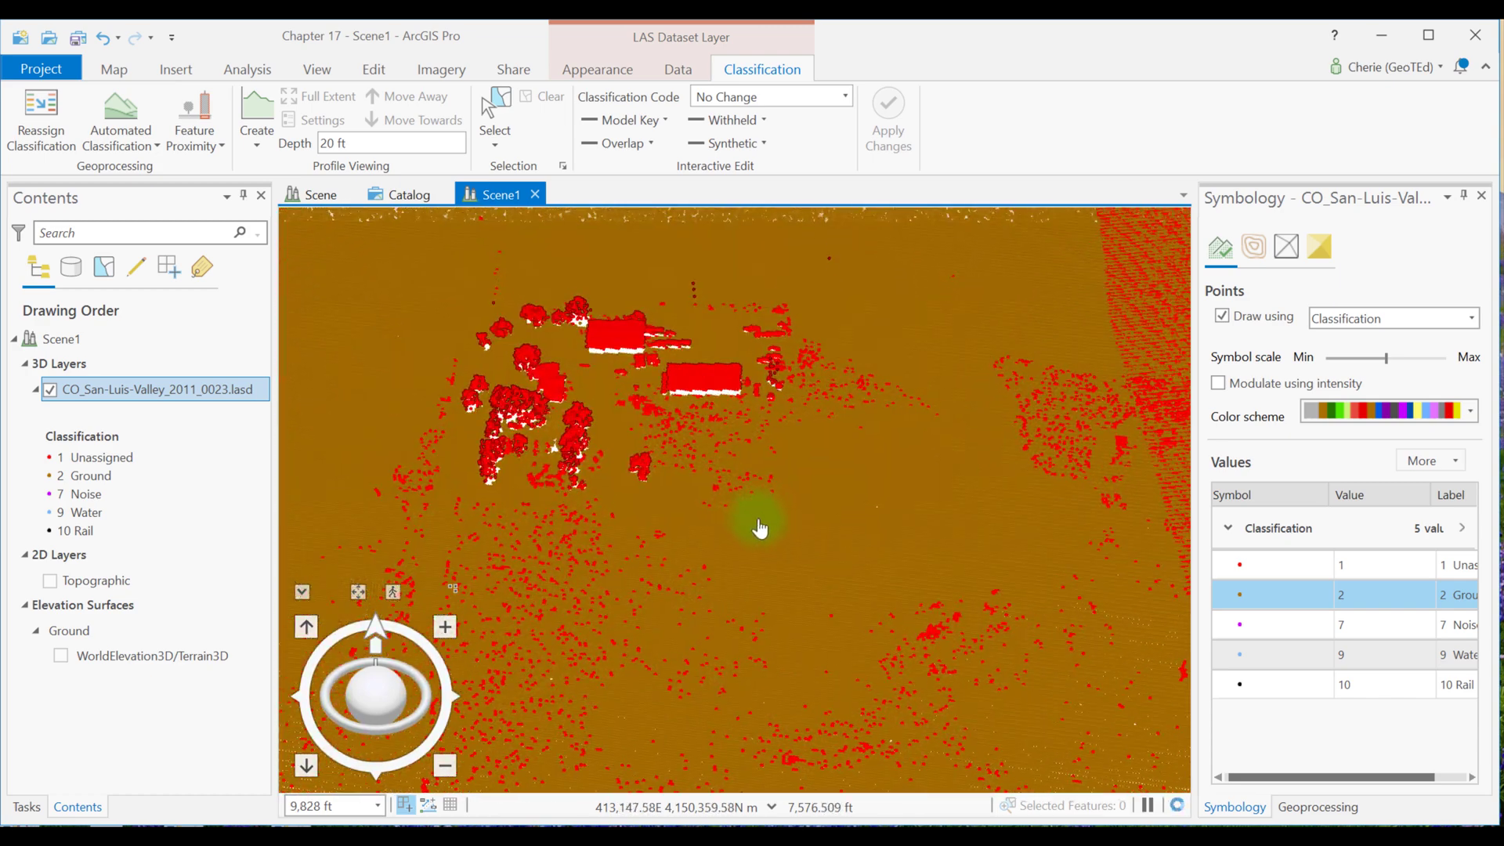
left_click_drag(765, 517, 775, 544)
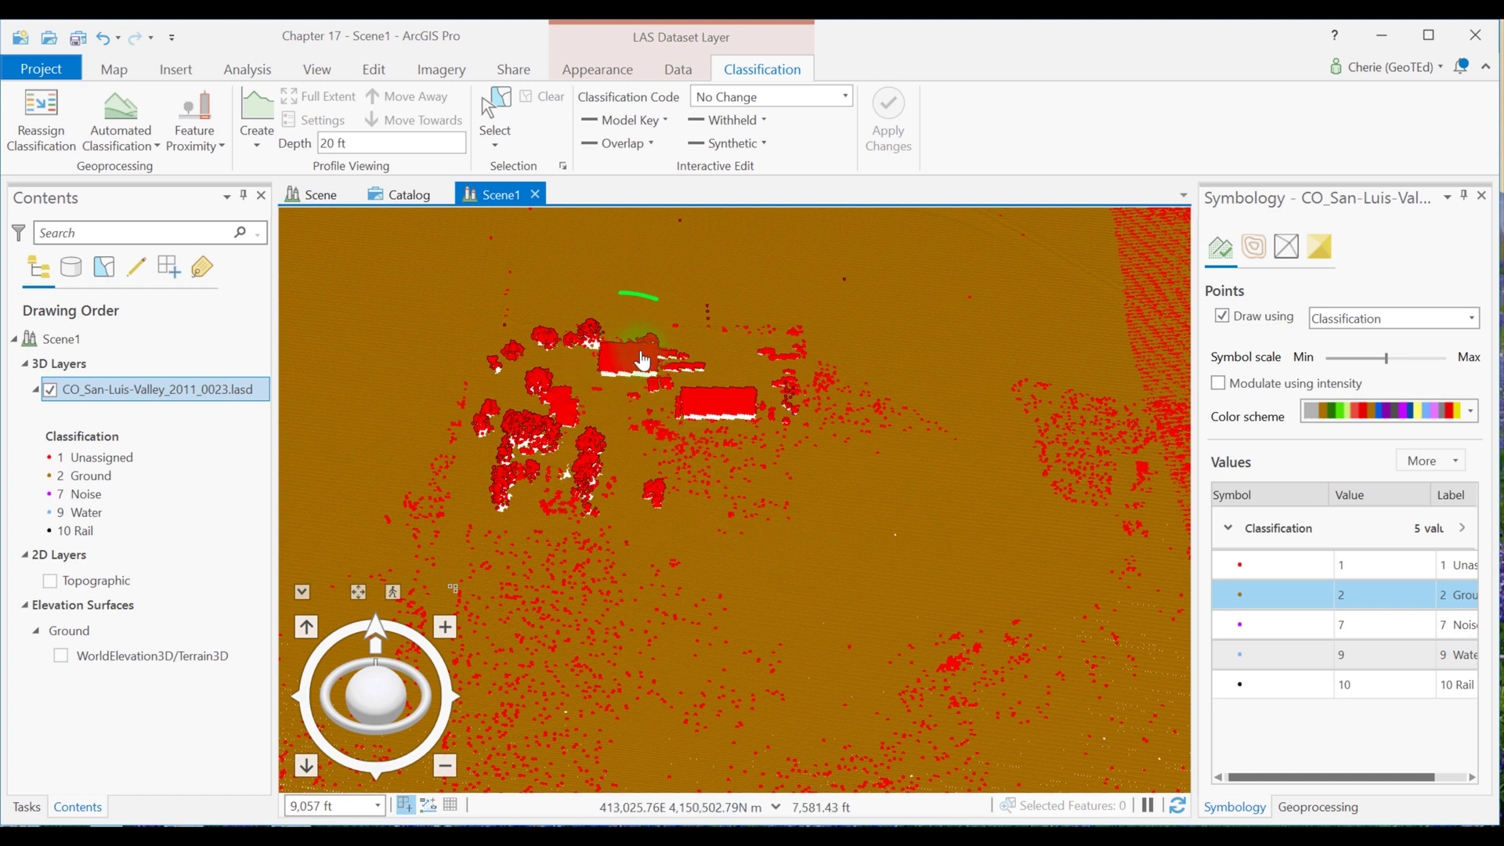
left_click(604, 365)
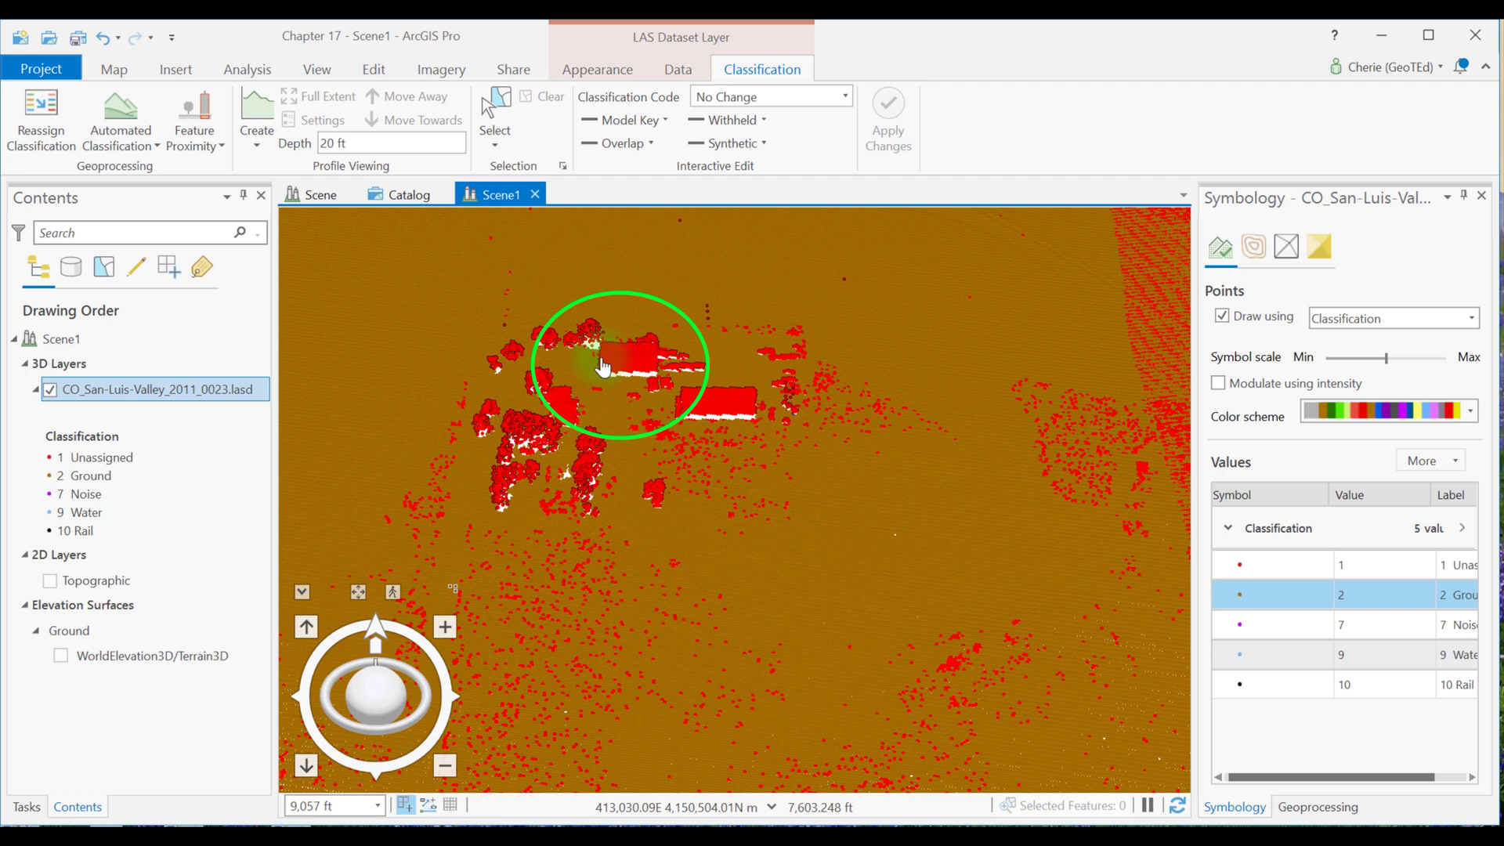
left_click(530, 453)
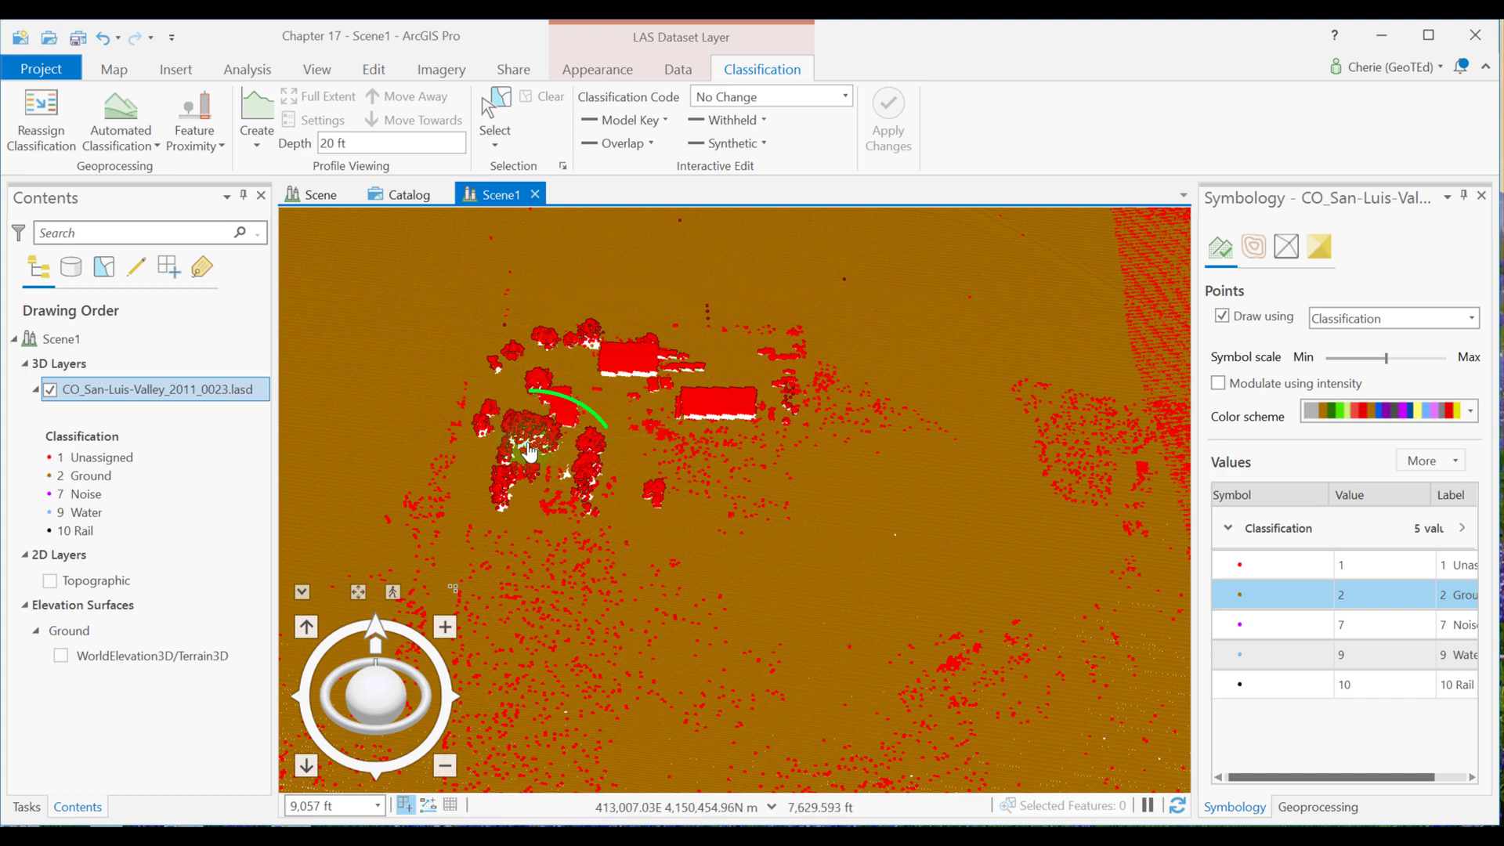
left_click(547, 490)
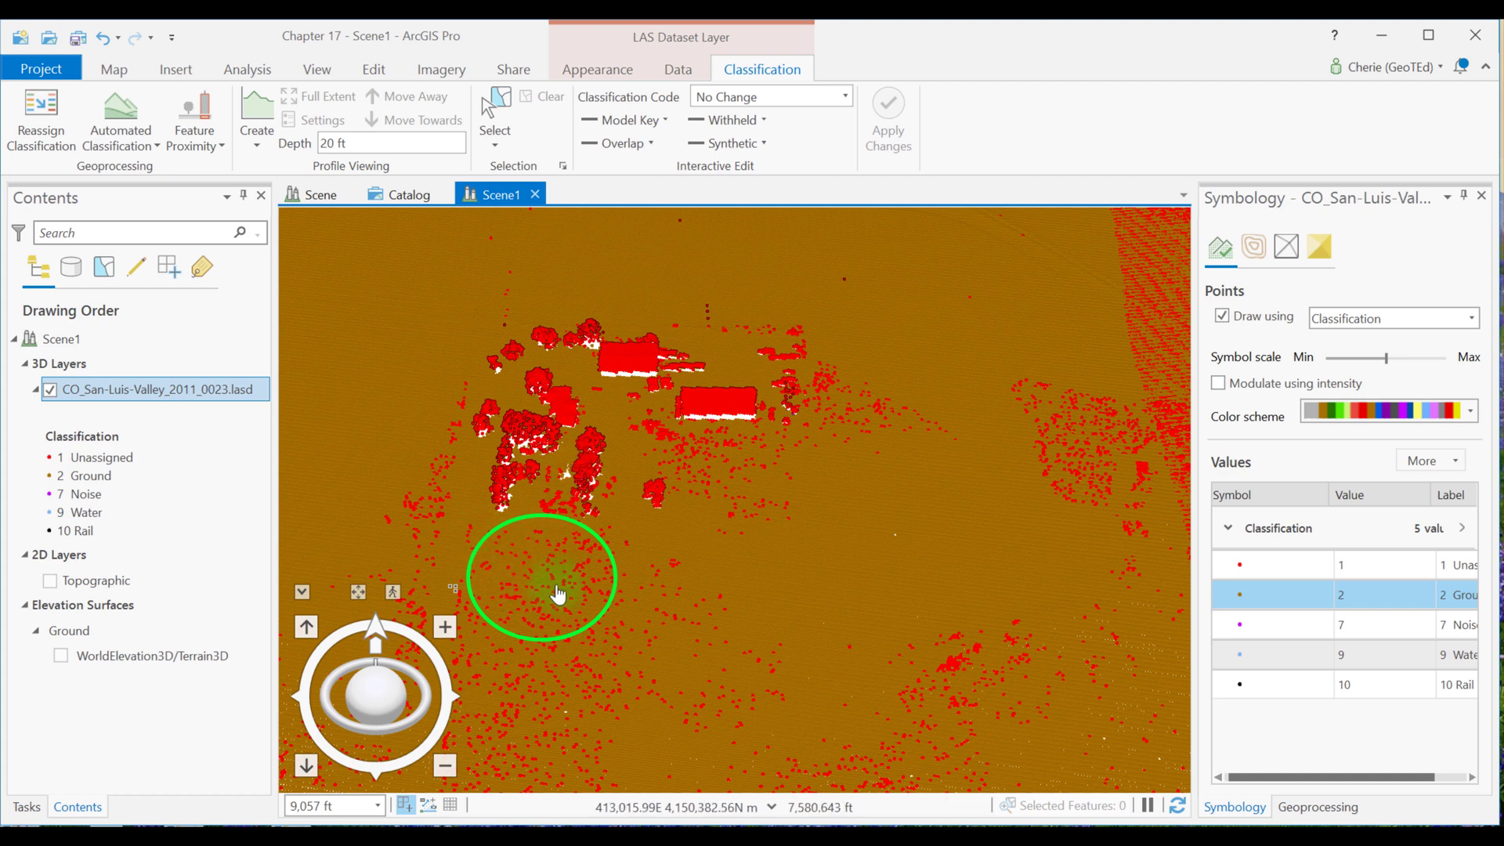
Set the profile depth to 30 ft and create a short profile across the open ground south of the trees.
left_click(335, 144)
triple_click(386, 144)
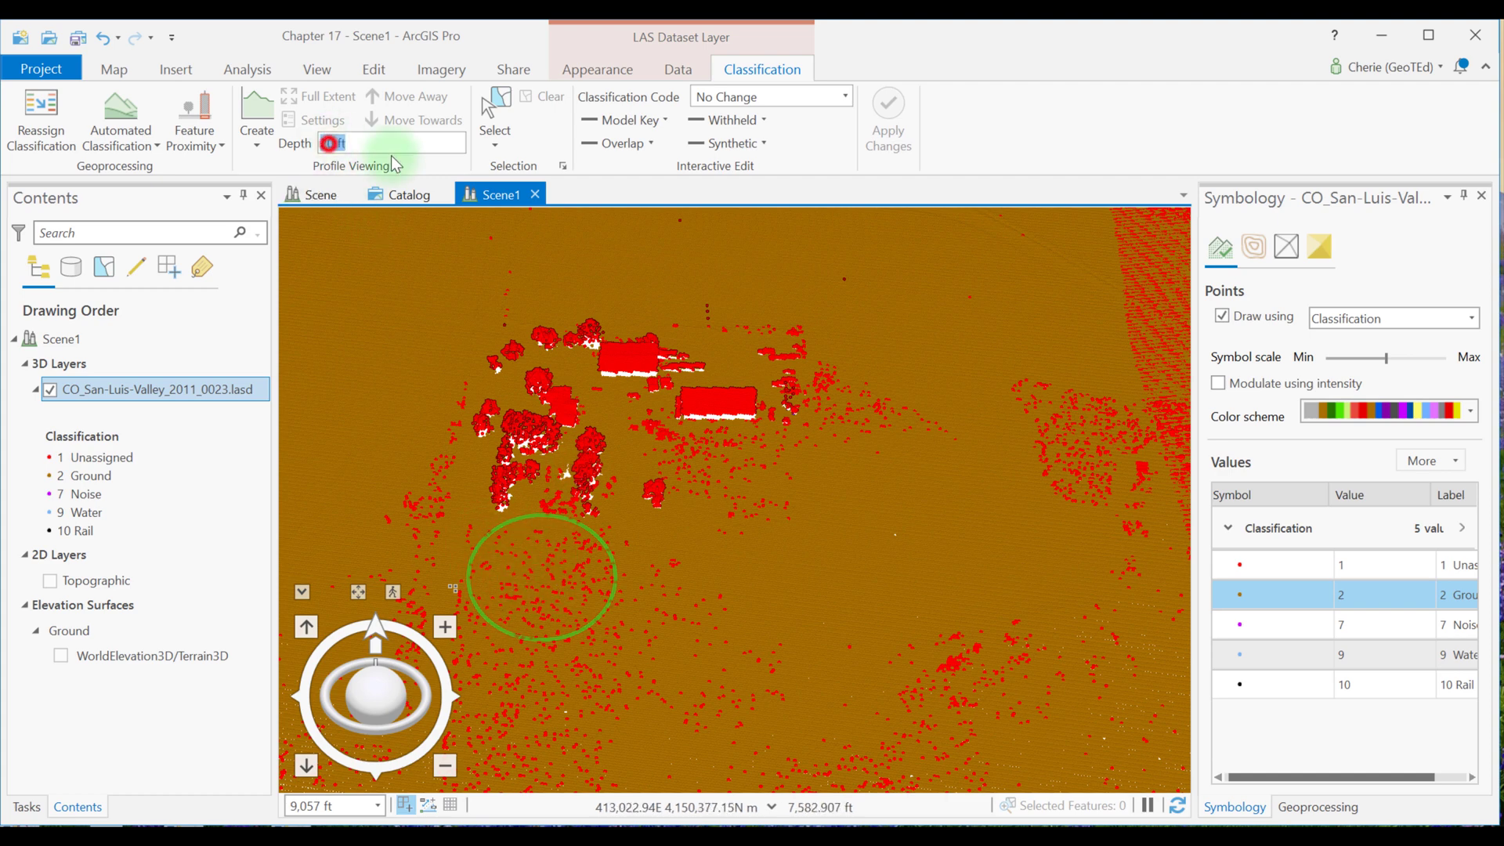
type("30 ft")
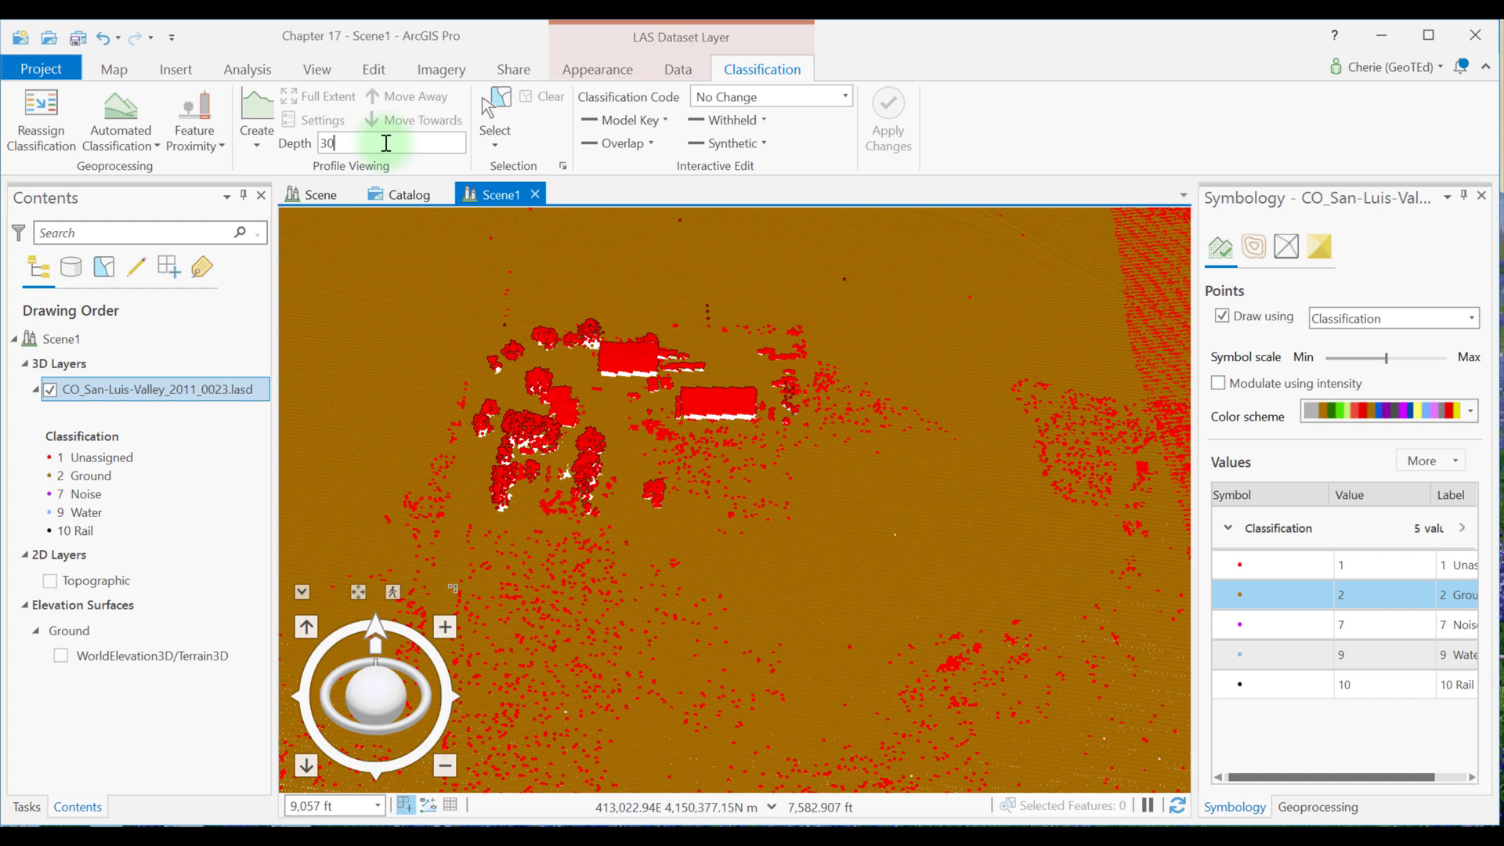
left_click(480, 573)
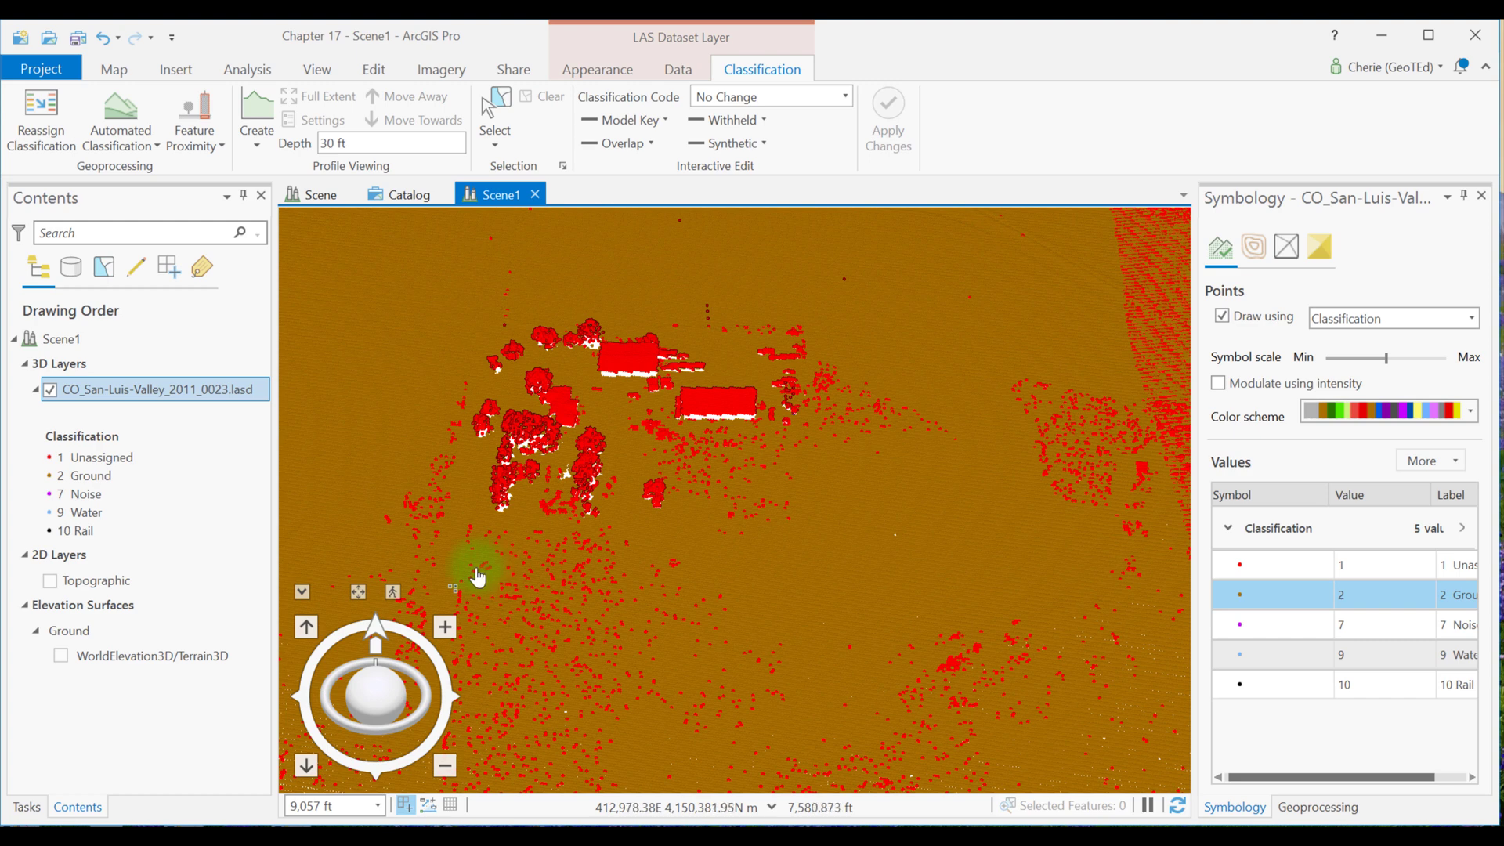
left_click(257, 110)
left_click(465, 562)
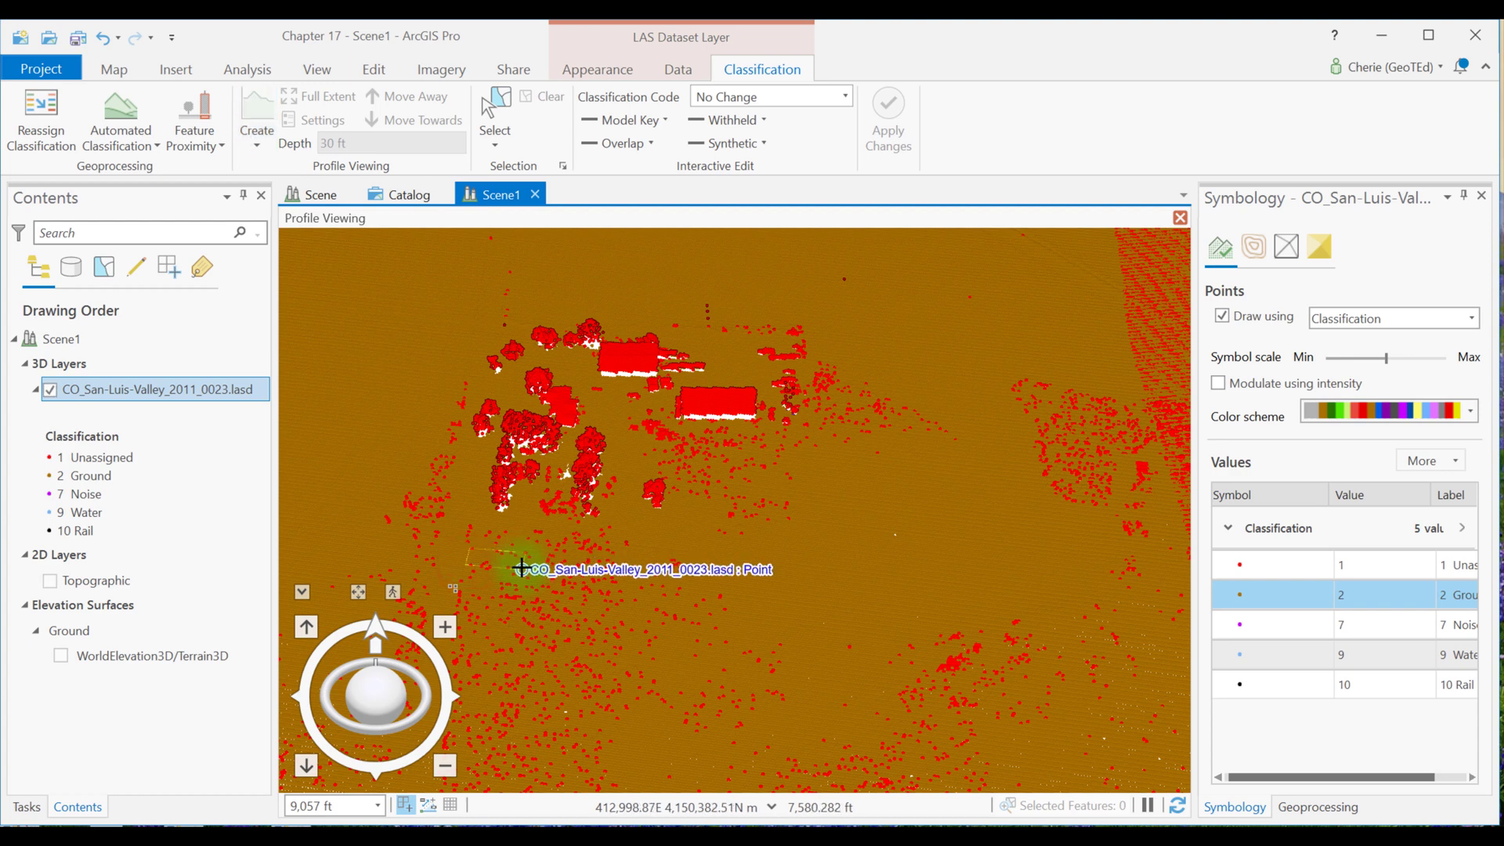
left_click(522, 566)
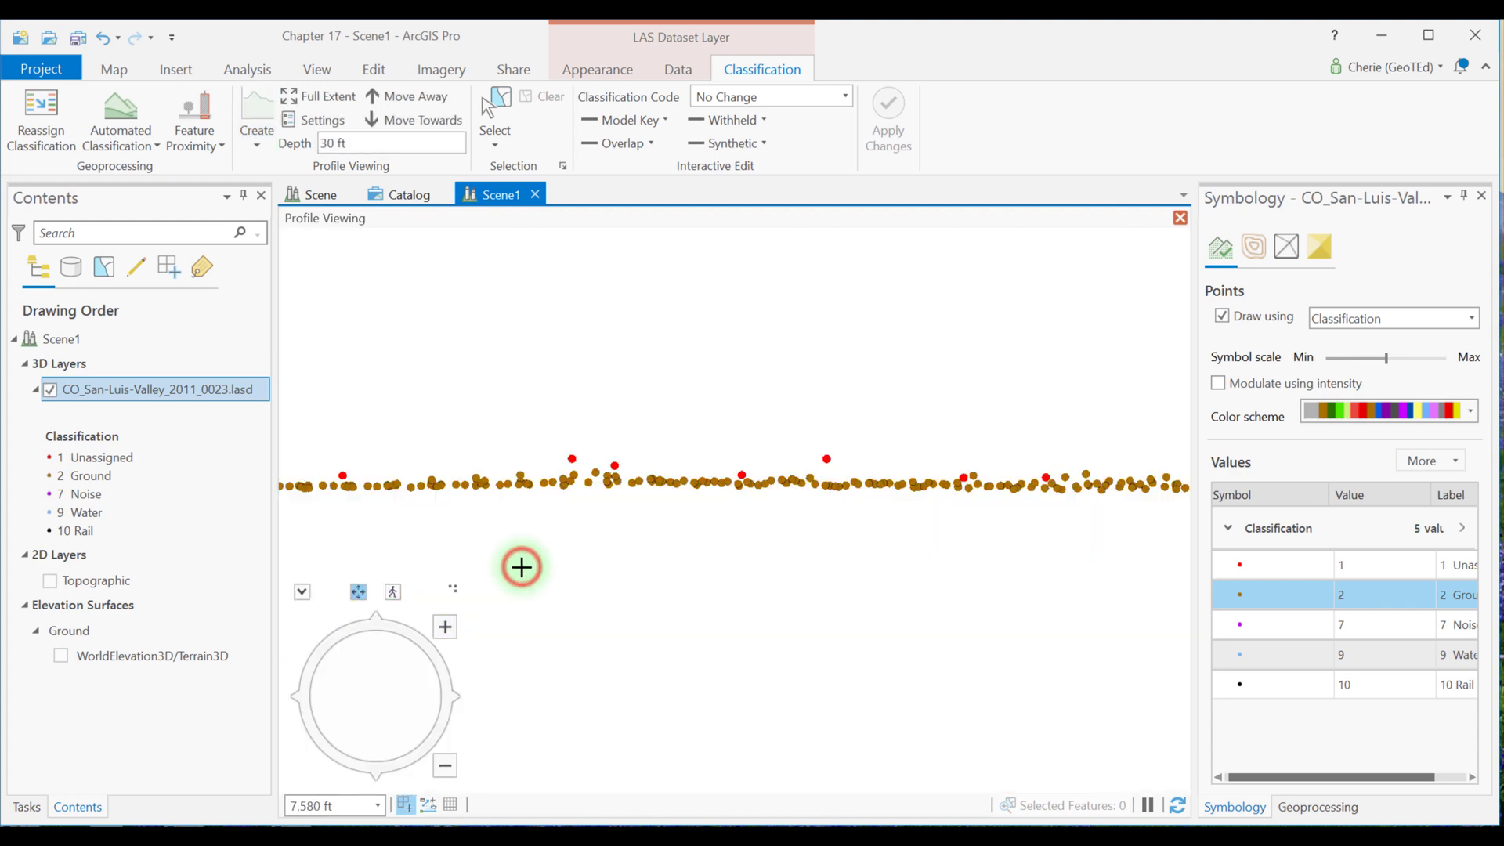